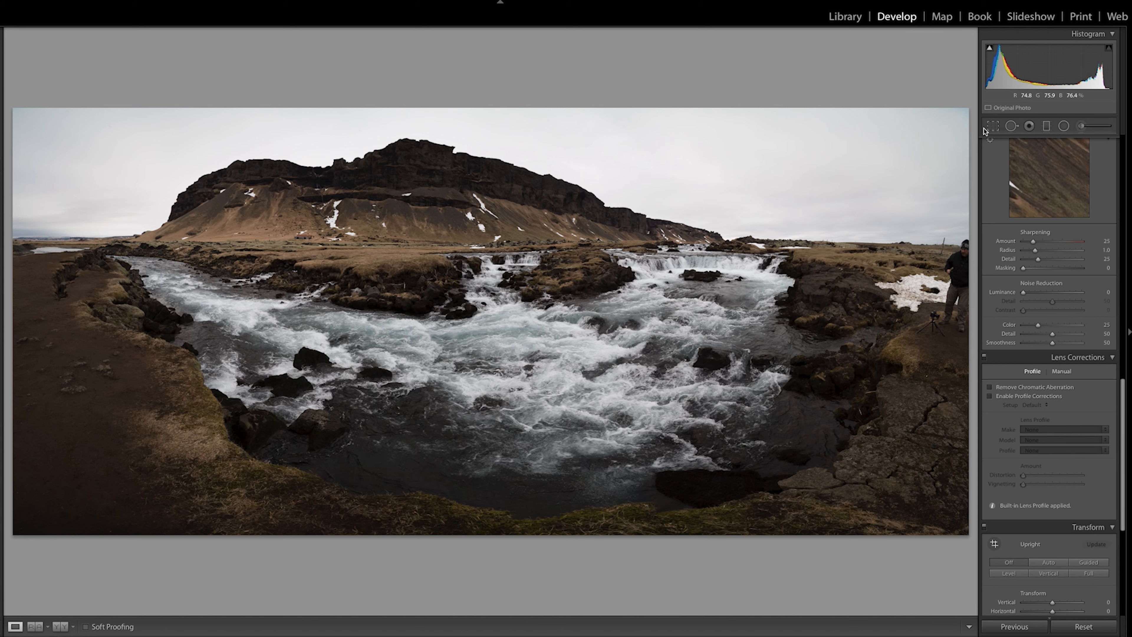
Unlock the crop's aspect ratio and crop in both sides of the panorama to cut out the person at the photo's right edge.
key(r)
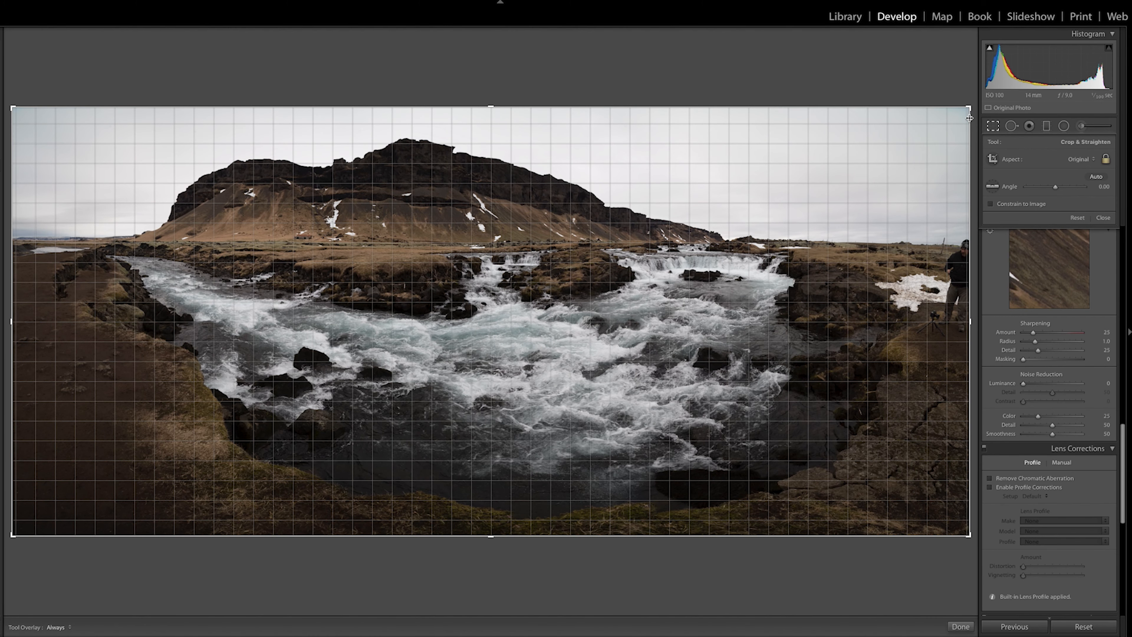
click(1105, 158)
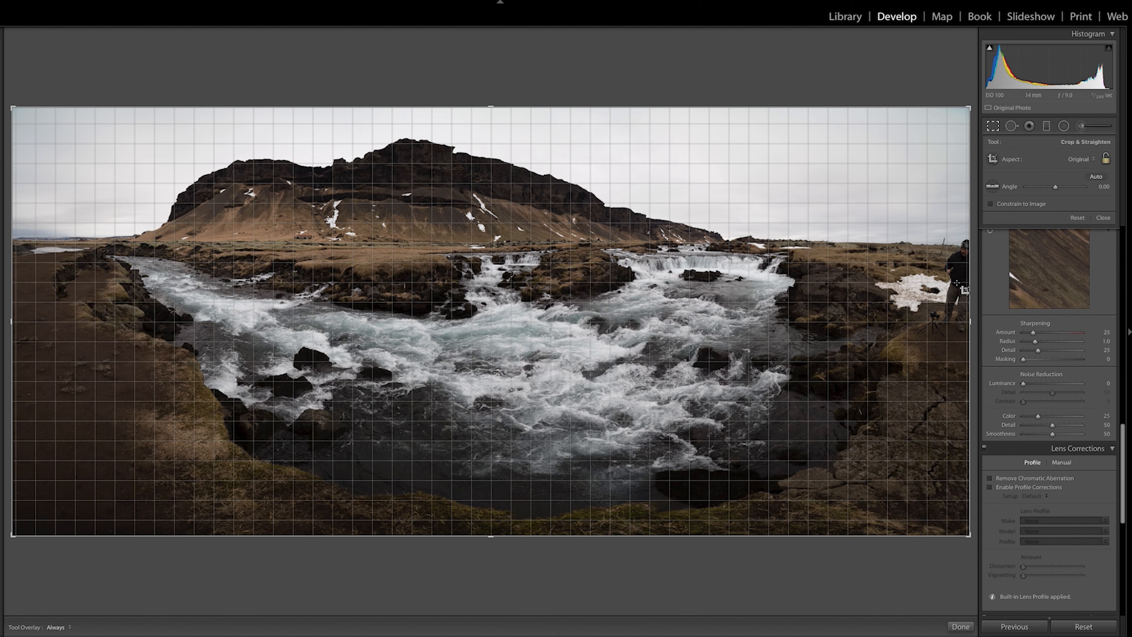
drag(964, 321, 943, 321)
drag(54, 319, 46, 321)
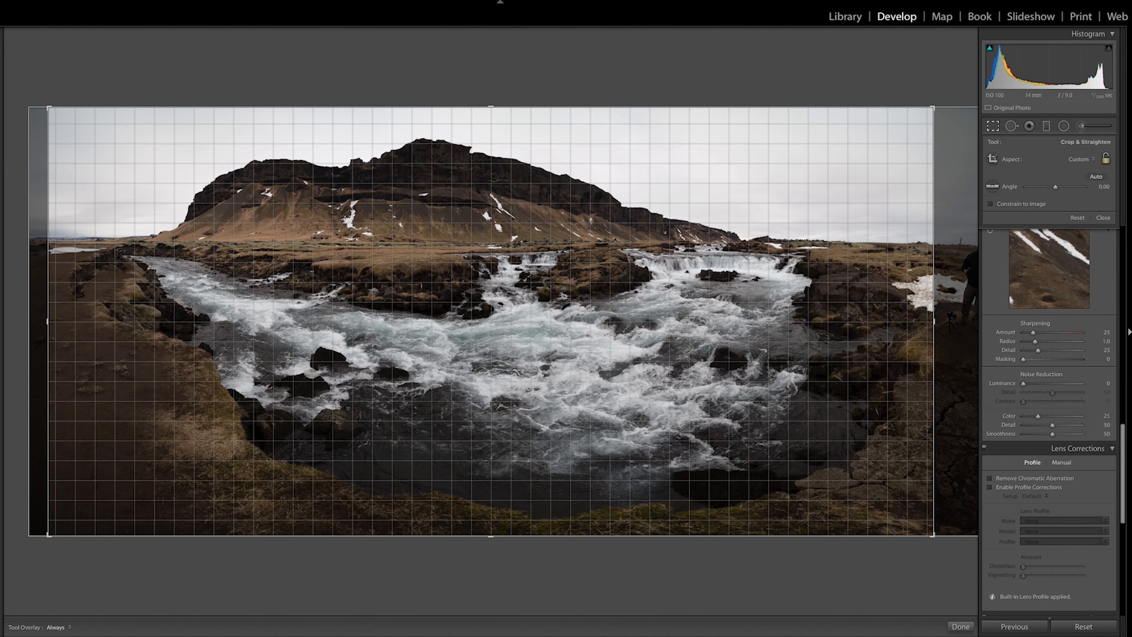
Straighten the photo along the horizon to about -0.46, trim the sides slightly more and apply the crop.
click(993, 187)
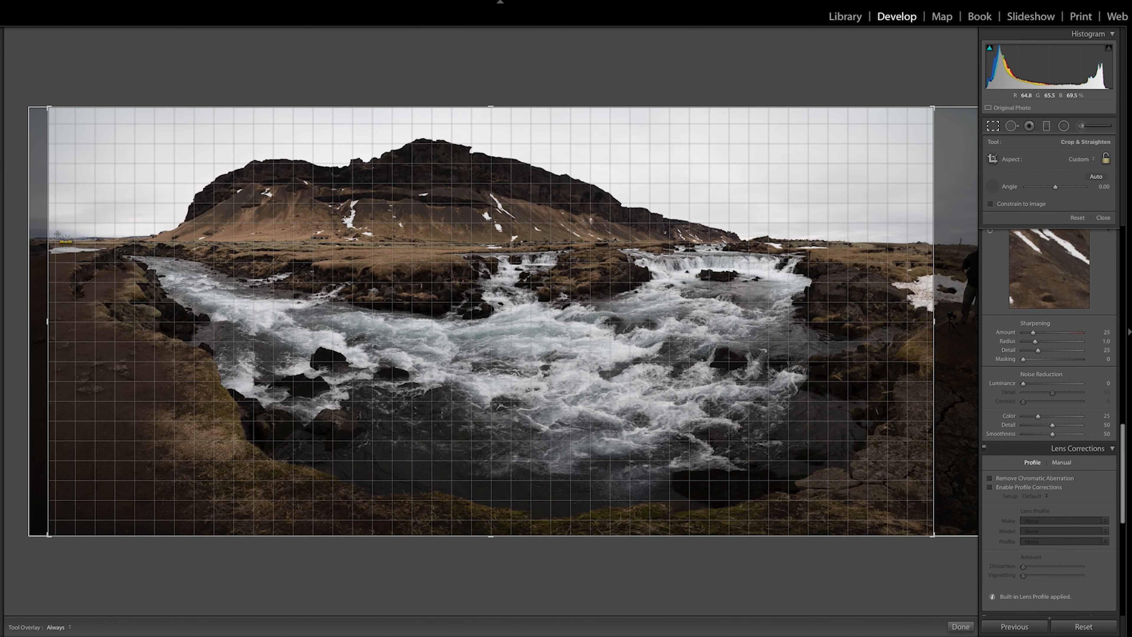
drag(53, 238, 927, 244)
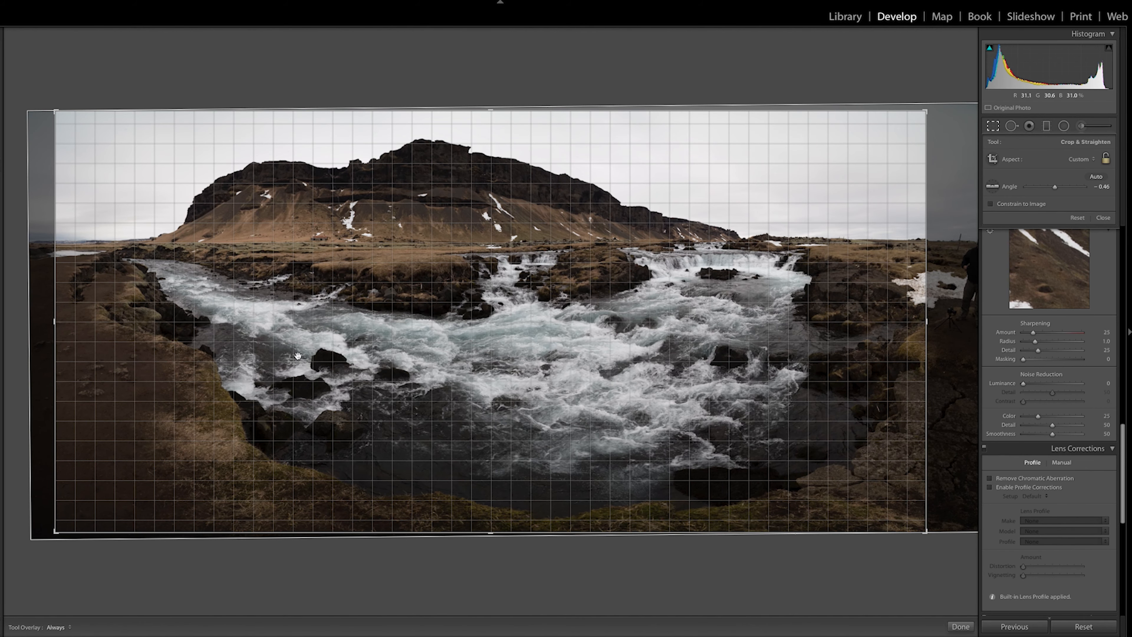
drag(56, 316, 61, 318)
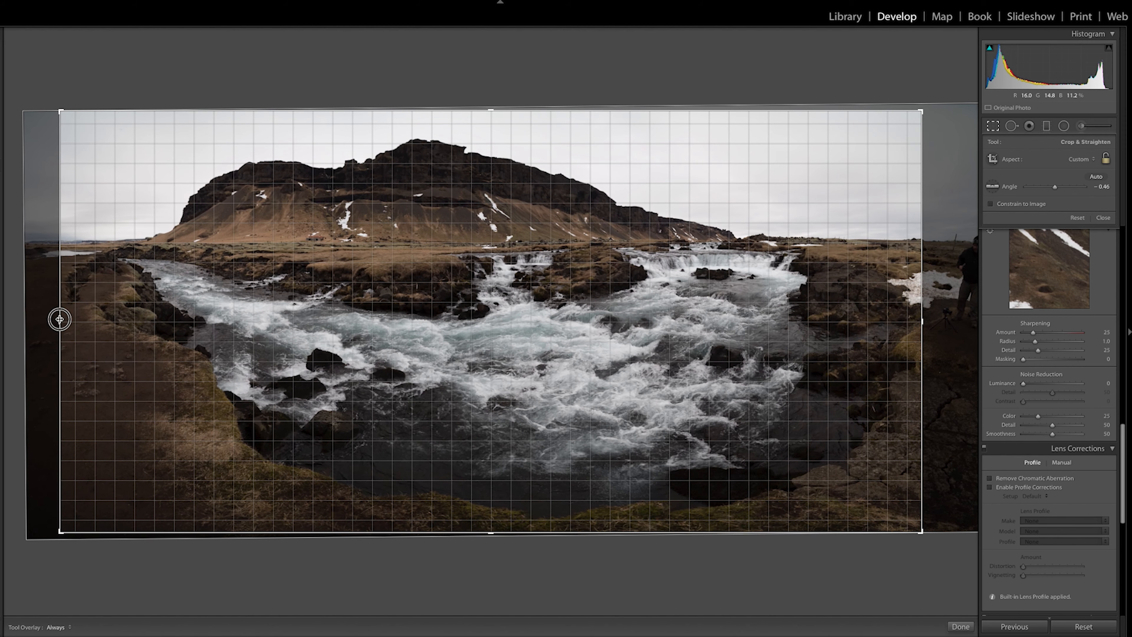
key(Return)
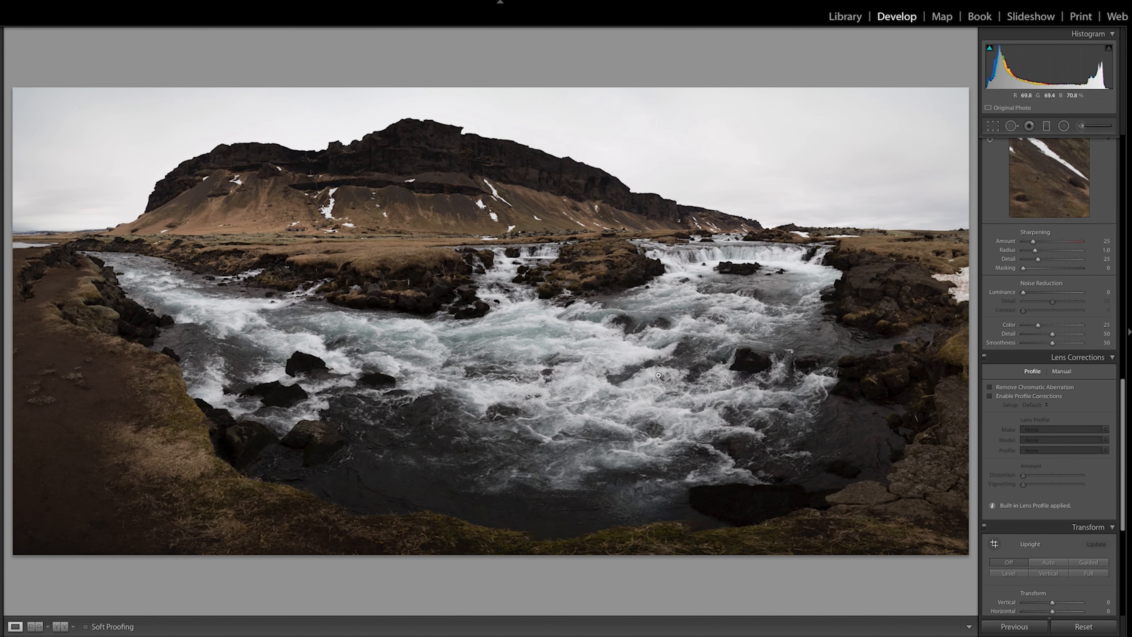
Turn on both clipping warnings and set Highlights to -100, Shadows to +100, Whites to +56 and Blacks to -8.
scroll(1049, 237, up, 15)
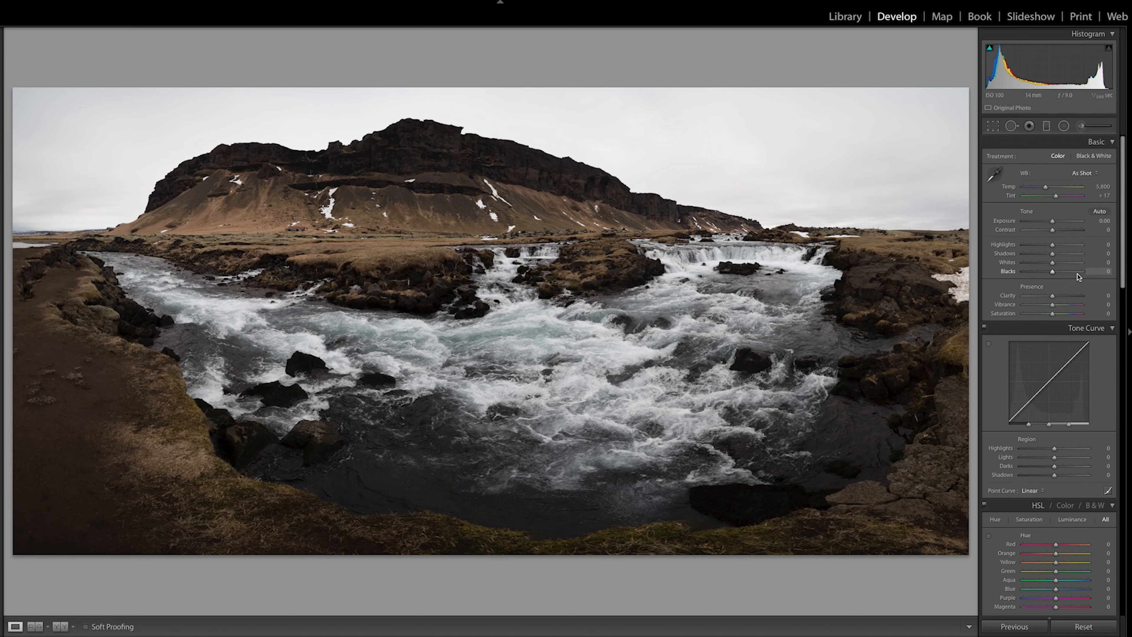
drag(1052, 244, 1104, 252)
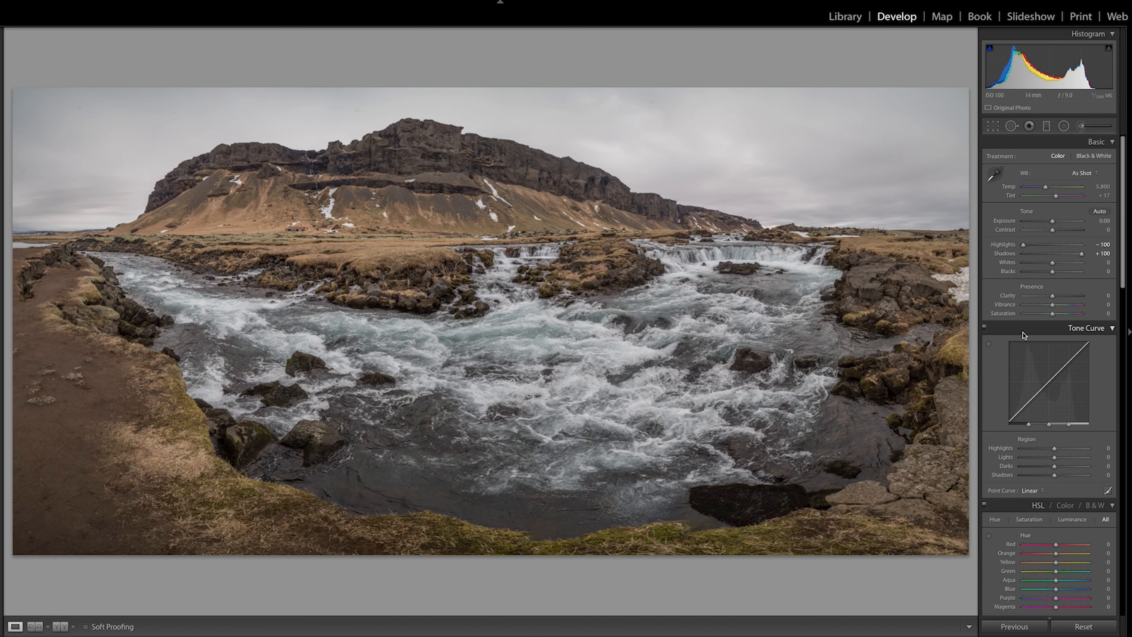
click(989, 48)
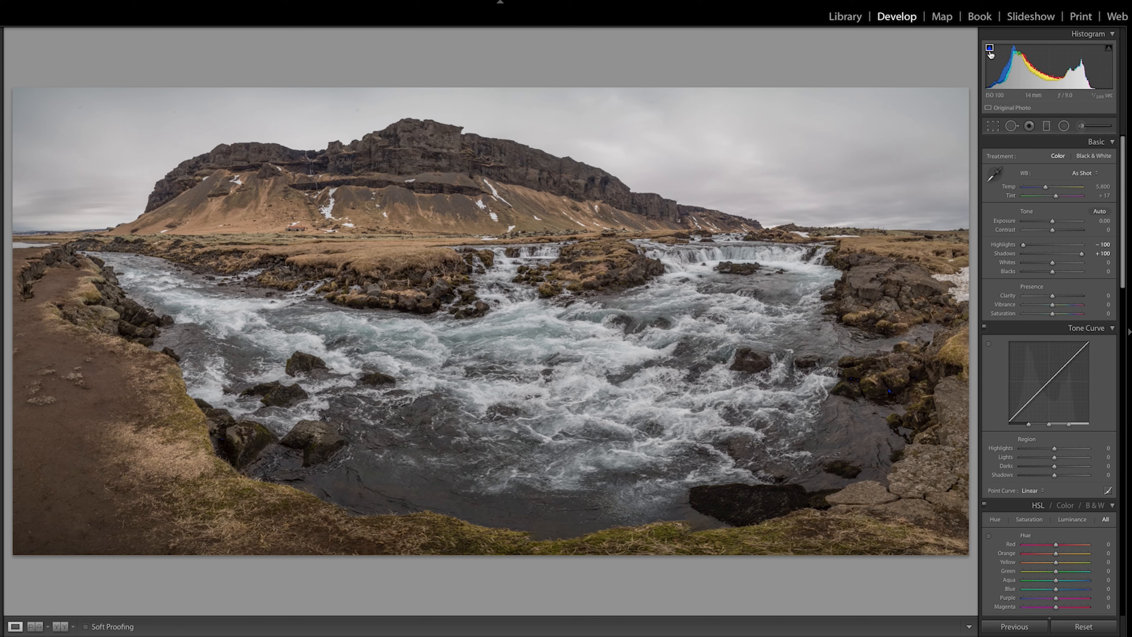
click(1109, 48)
mouse_move(1058, 262)
mouse_down()
mouse_move(1071, 263)
mouse_move(1049, 272)
mouse_up()
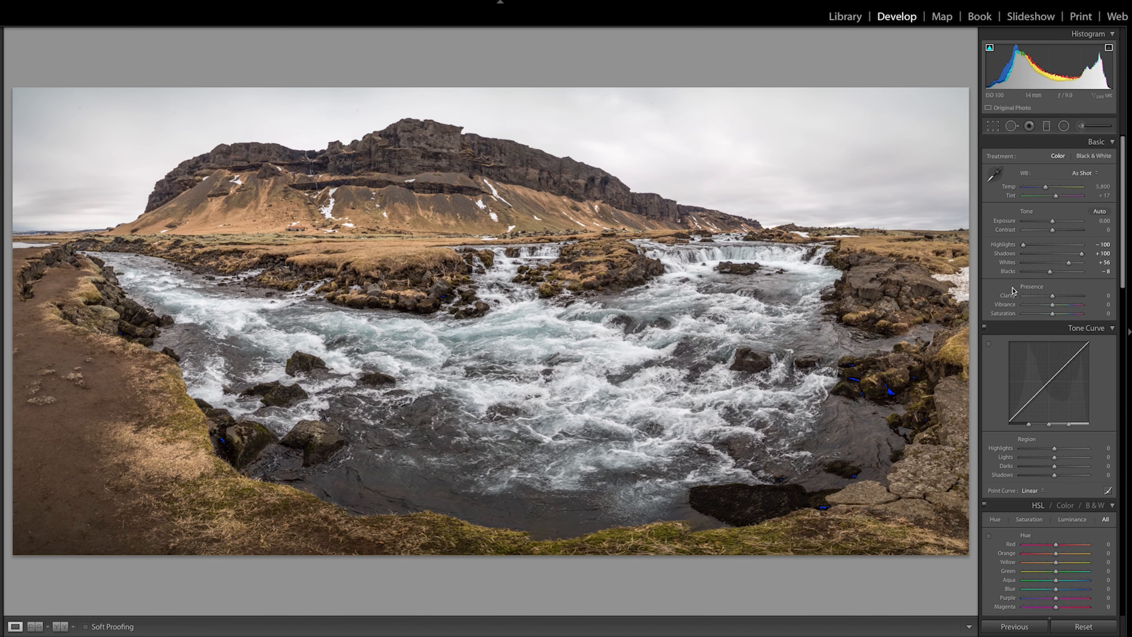
Set Contrast to +41, compare the photo with its original state and raise Clarity to +35.
drag(1053, 230, 1067, 232)
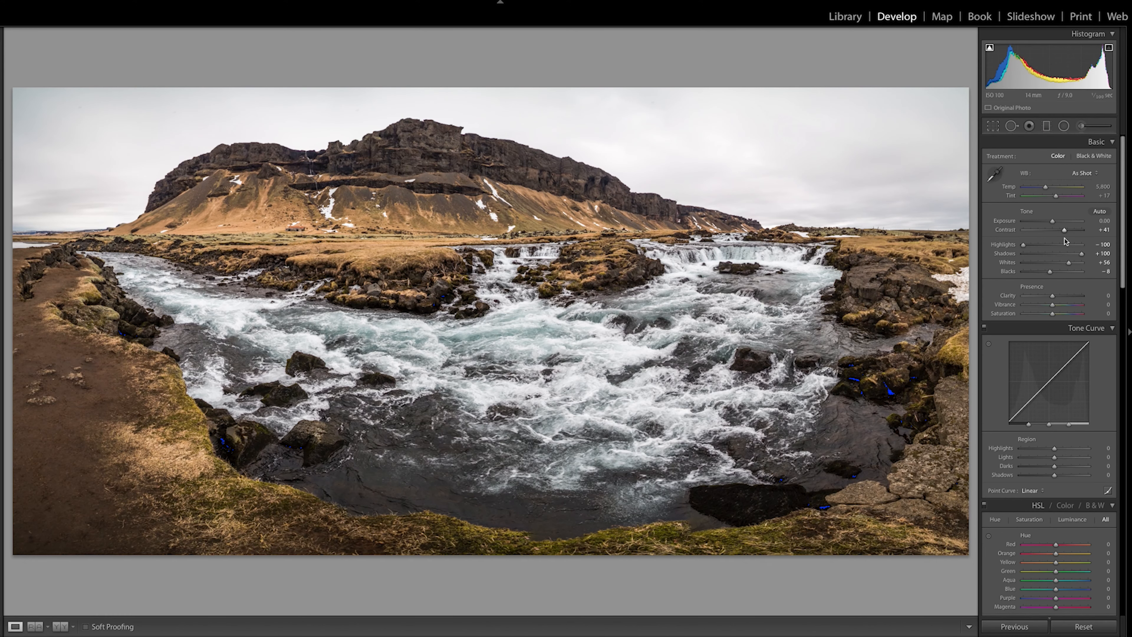
key(backslash)
key(backslash)
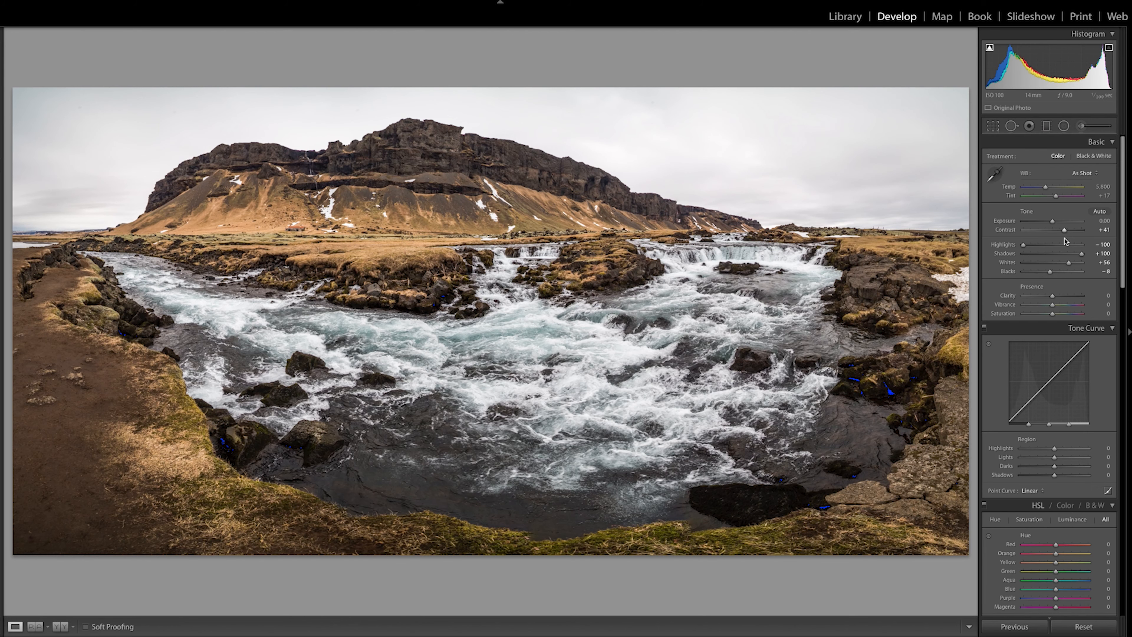
drag(1052, 296, 1061, 297)
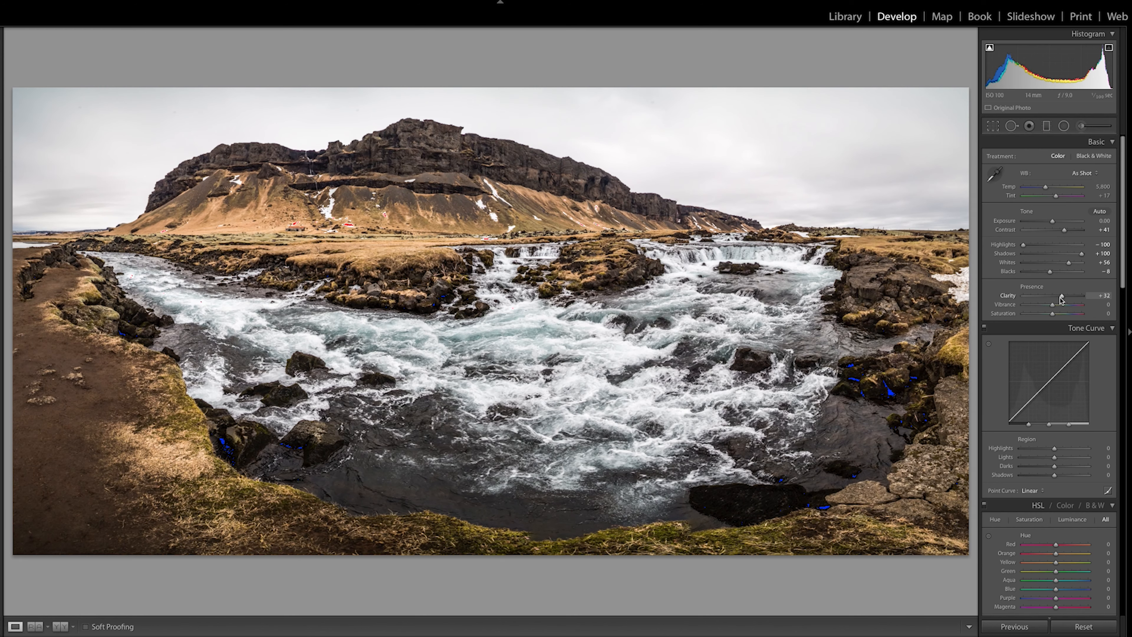
Lower Dehaze slightly for the whole photo and enable chromatic aberration removal.
scroll(1056, 401, down, 15)
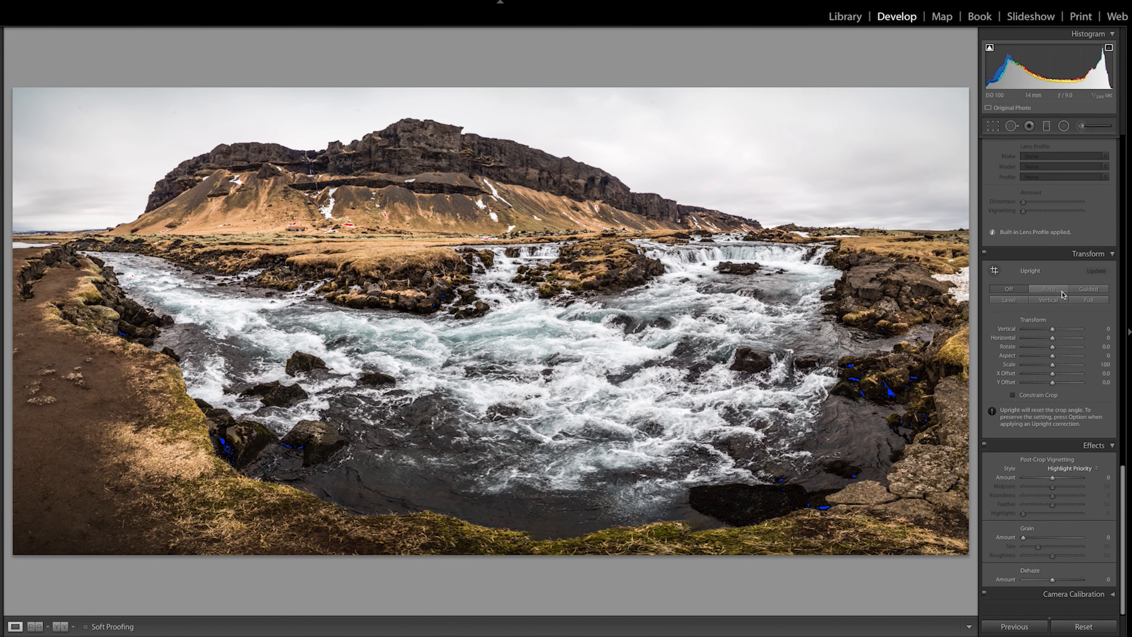
mouse_move(1053, 591)
mouse_down()
mouse_move(1063, 590)
mouse_move(1051, 589)
mouse_up()
scroll(1025, 401, up, 15)
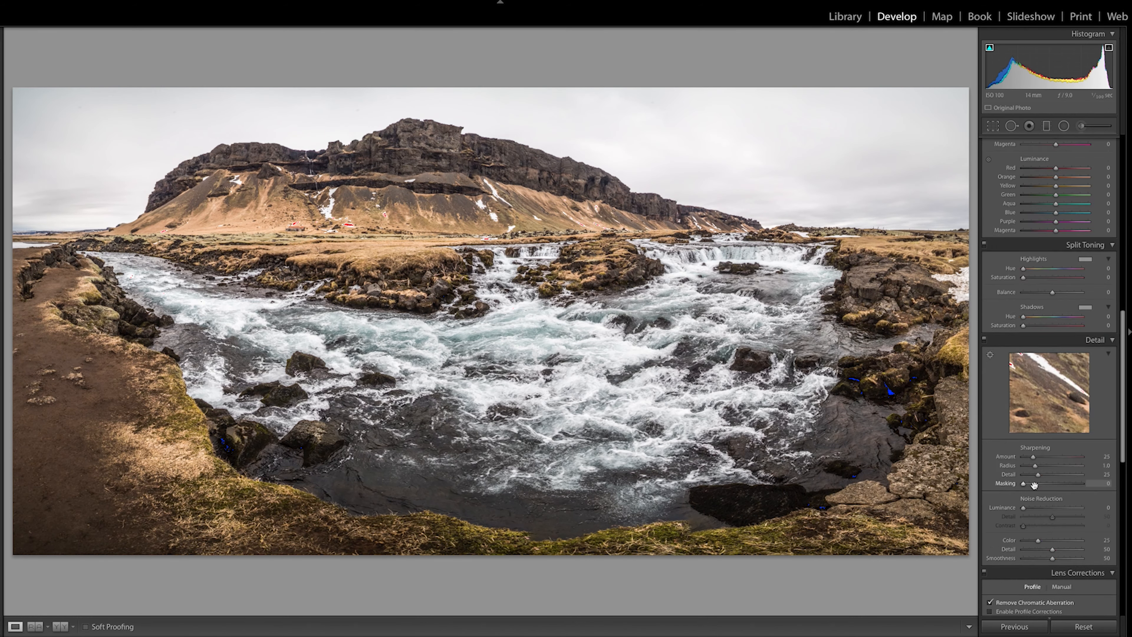
Add a graduated filter with reset settings from the sky down across the horizon, with Dehaze at 37.
click(1047, 126)
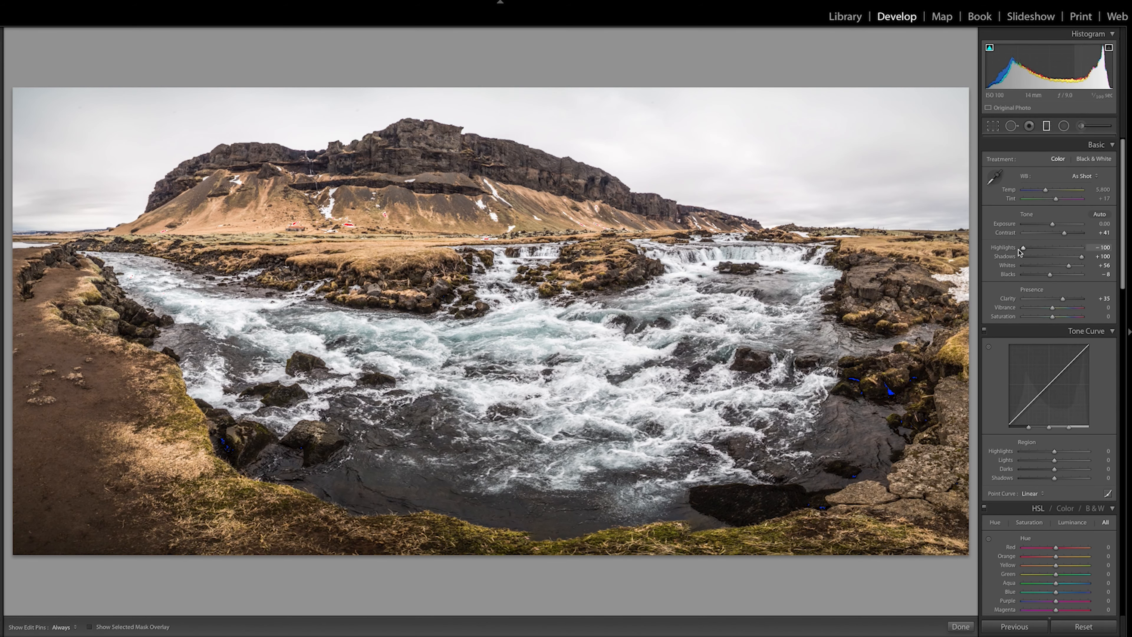
double_click(1008, 254)
double_click(1011, 286)
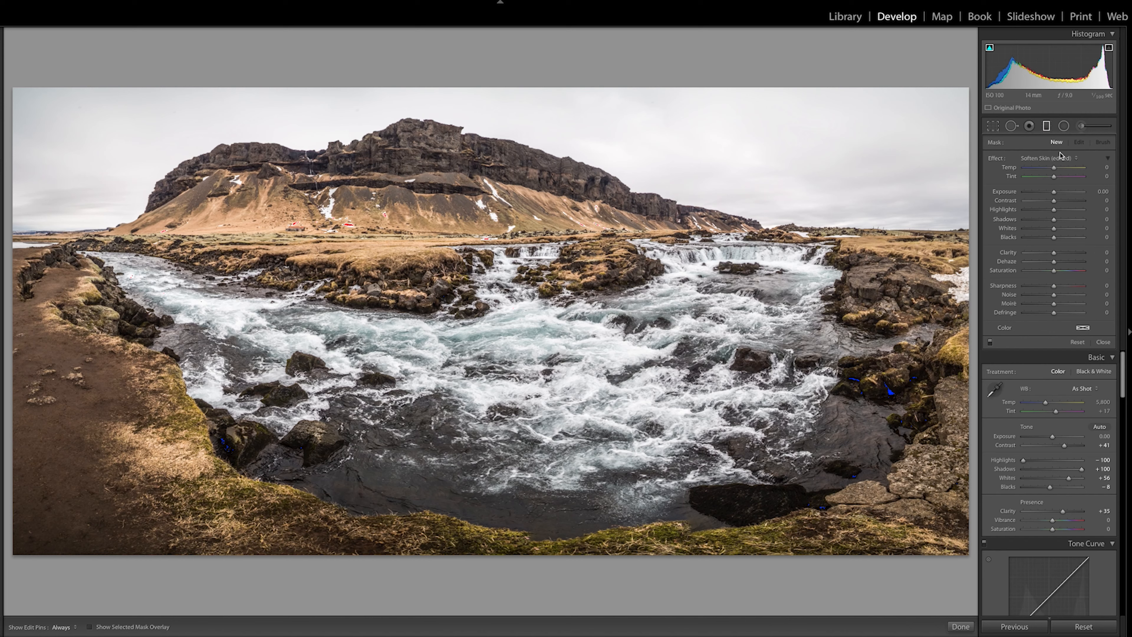
drag(660, 164, 661, 287)
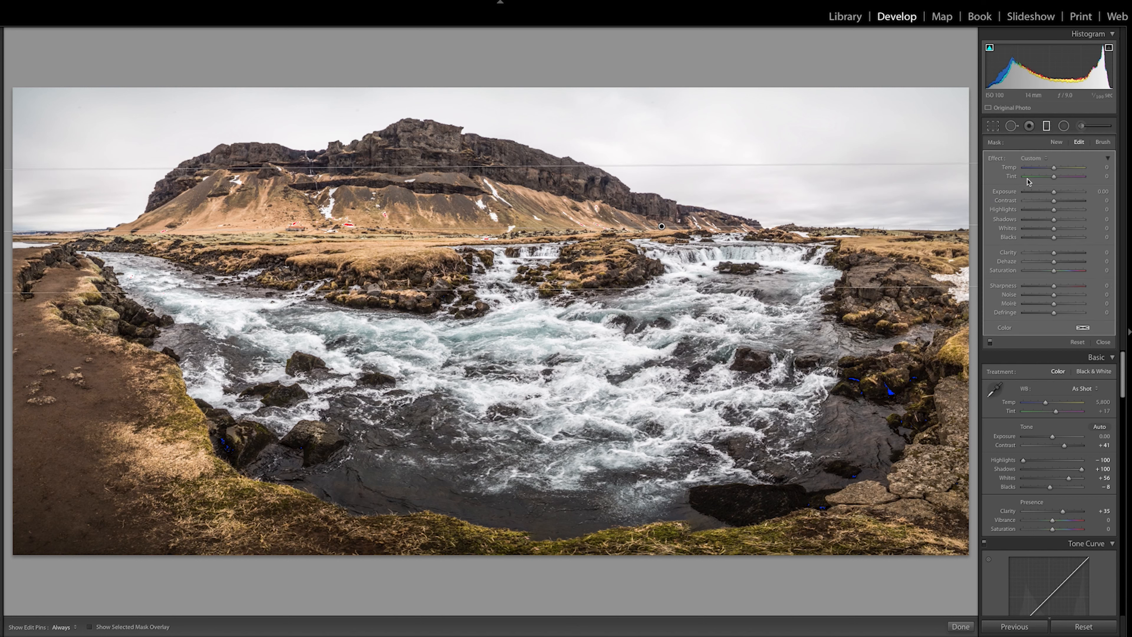
drag(1054, 261, 1064, 263)
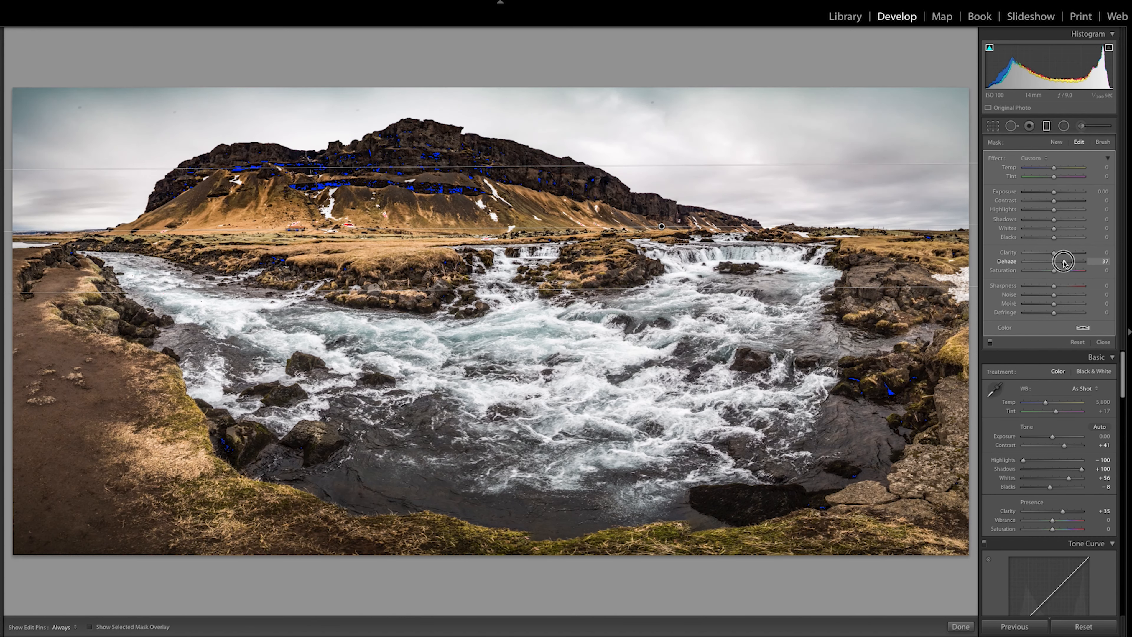
Erase the mountain from the graduated filter's mask with an Auto Mask brush up to size 11, checking coverage with the mask overlay.
click(1100, 144)
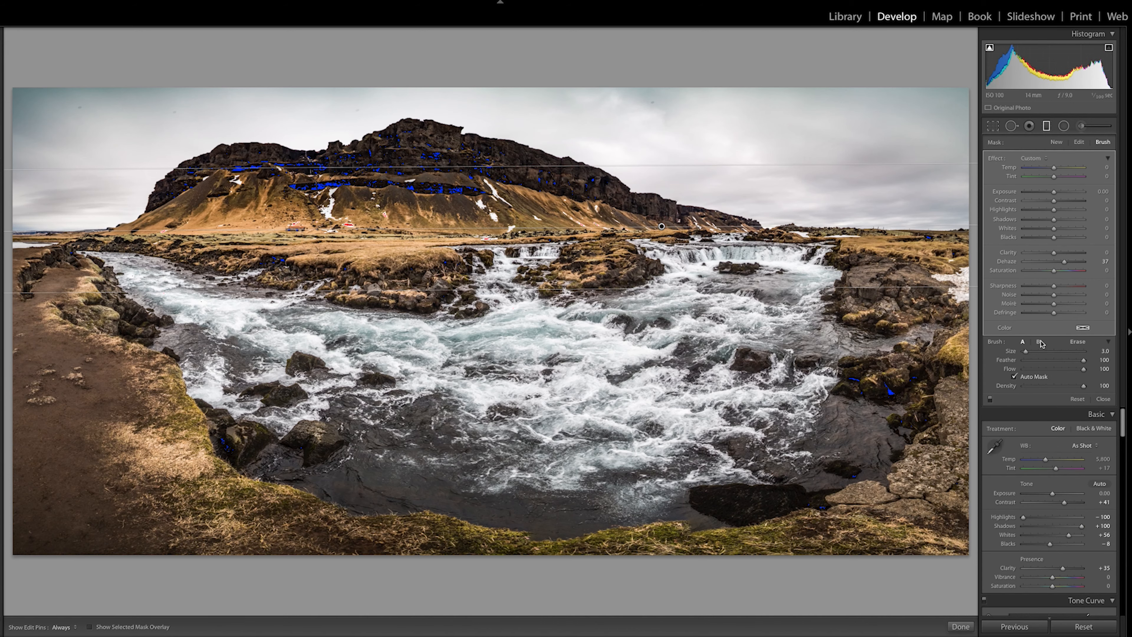
key(h)
mouse_move(312, 178)
mouse_down()
mouse_move(407, 148)
mouse_move(478, 160)
mouse_move(416, 185)
mouse_move(539, 176)
mouse_move(596, 195)
mouse_move(257, 162)
mouse_move(221, 167)
mouse_move(173, 201)
mouse_move(193, 178)
mouse_move(160, 209)
mouse_move(253, 194)
mouse_move(378, 197)
mouse_move(250, 206)
mouse_move(613, 213)
mouse_up()
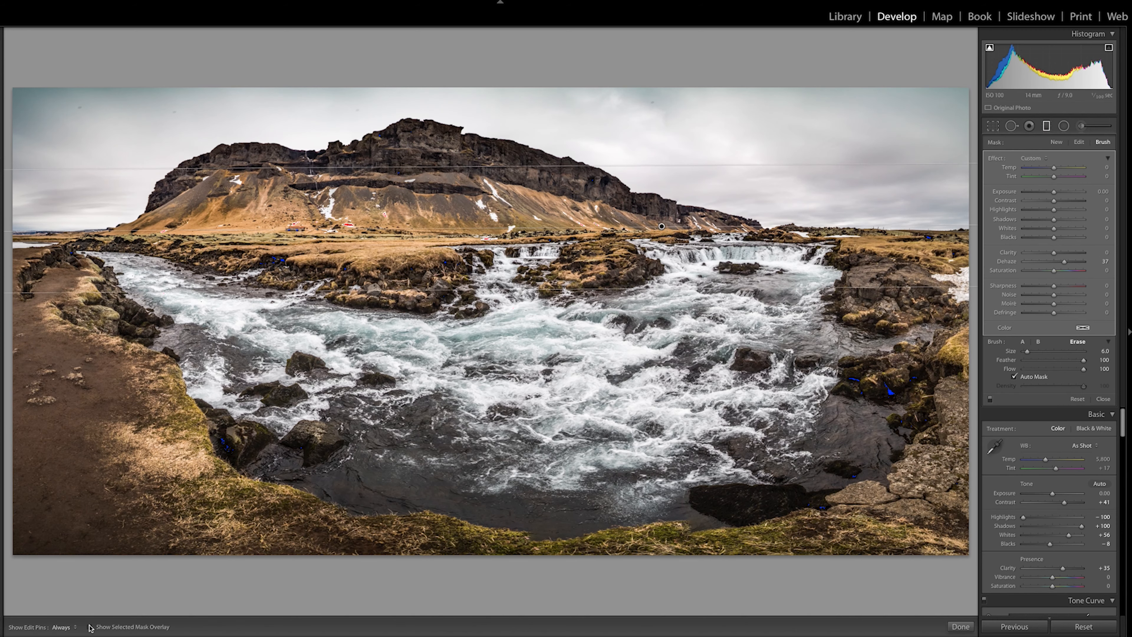
click(90, 626)
key(h)
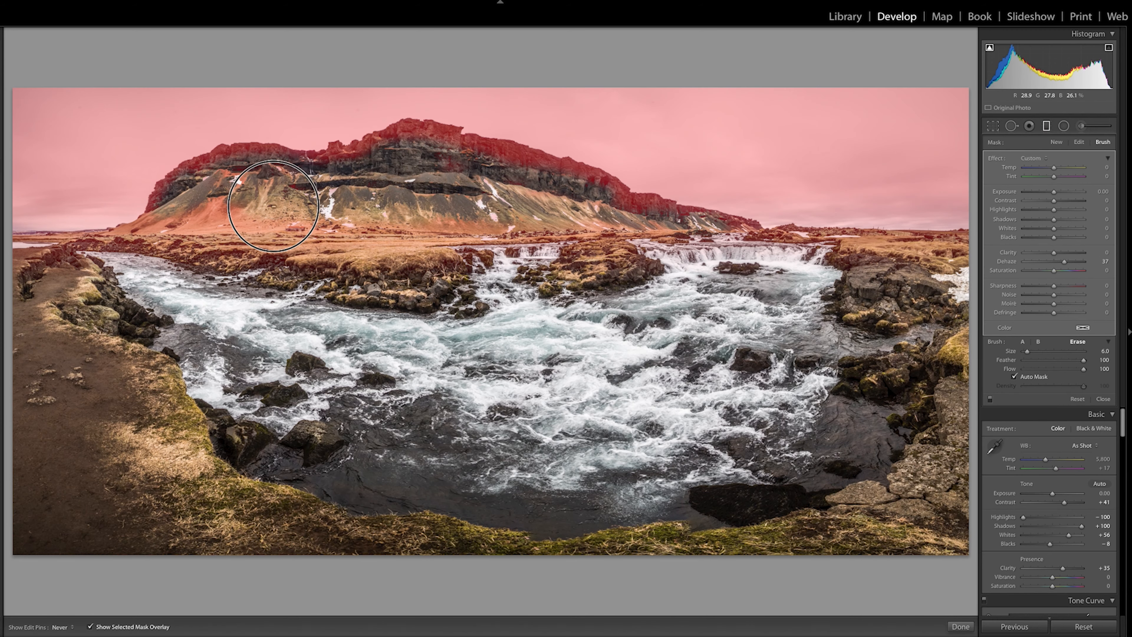
scroll(414, 149, up, 5)
mouse_move(415, 148)
mouse_down()
mouse_move(169, 219)
mouse_move(219, 187)
mouse_move(509, 165)
mouse_move(647, 224)
mouse_move(735, 241)
mouse_up()
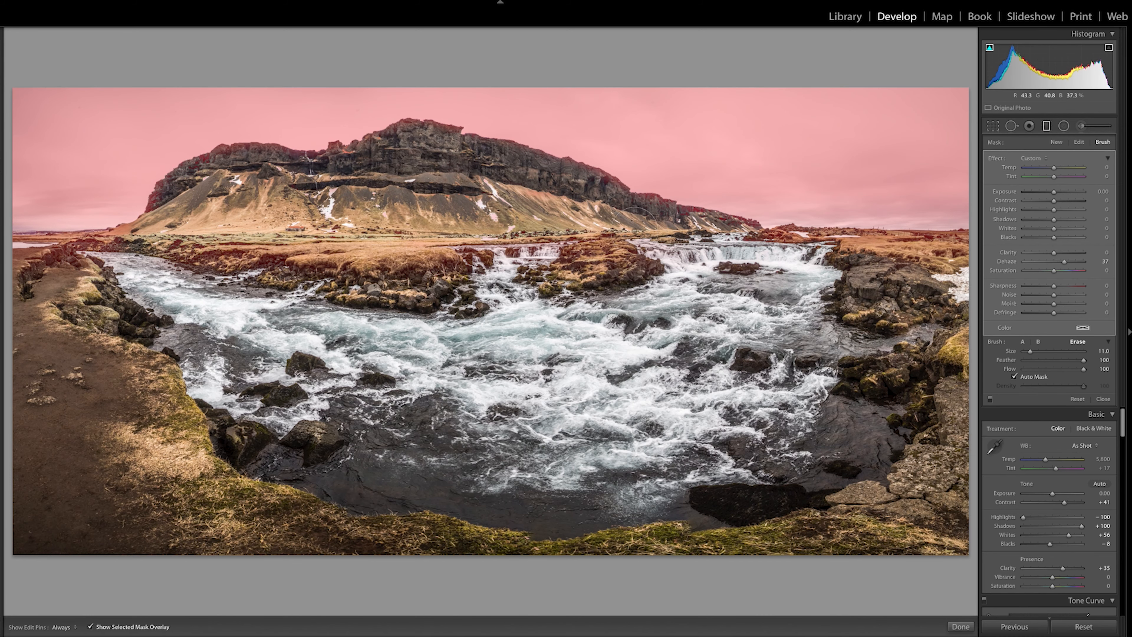
click(90, 627)
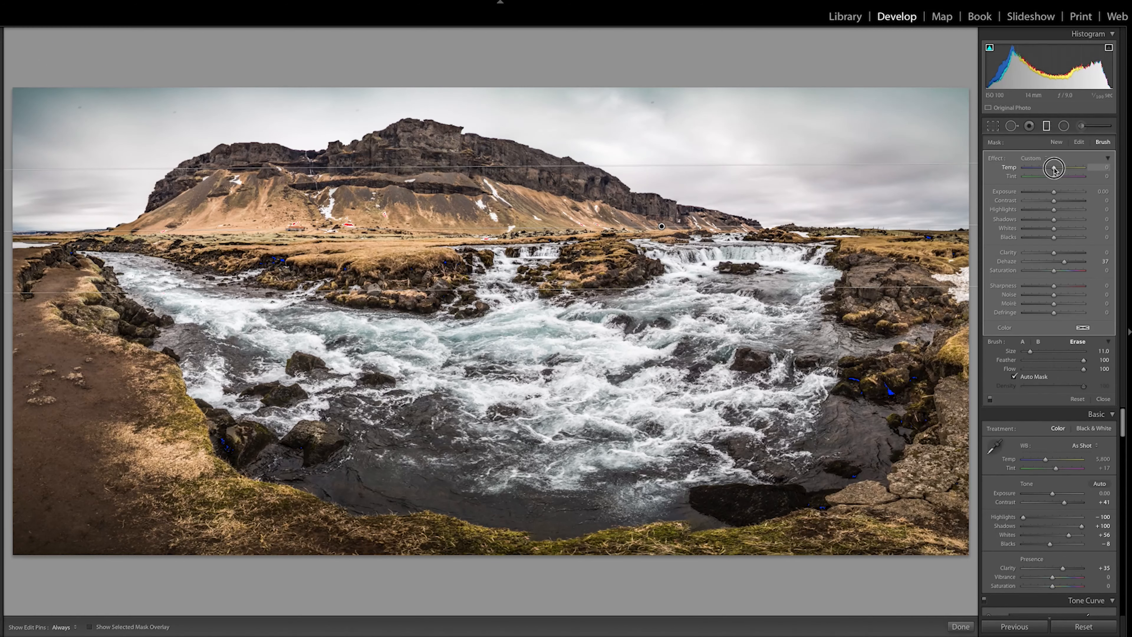
Set the sky filter's Temp to -8 and Contrast to 37, and close the filter.
drag(1053, 168, 1049, 170)
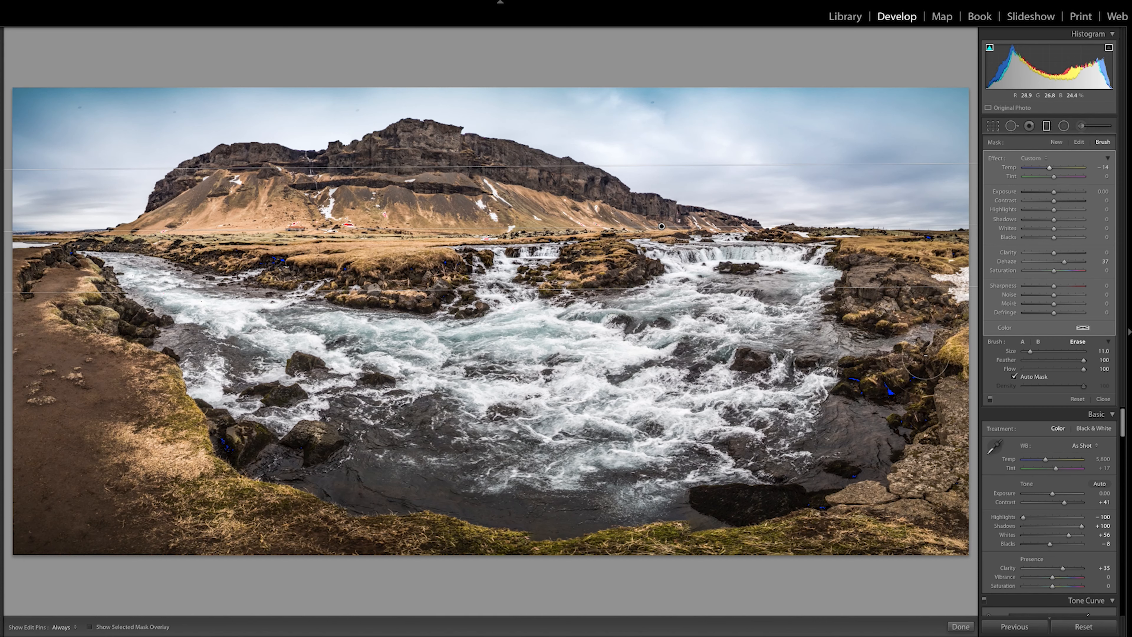
drag(1049, 168, 1052, 170)
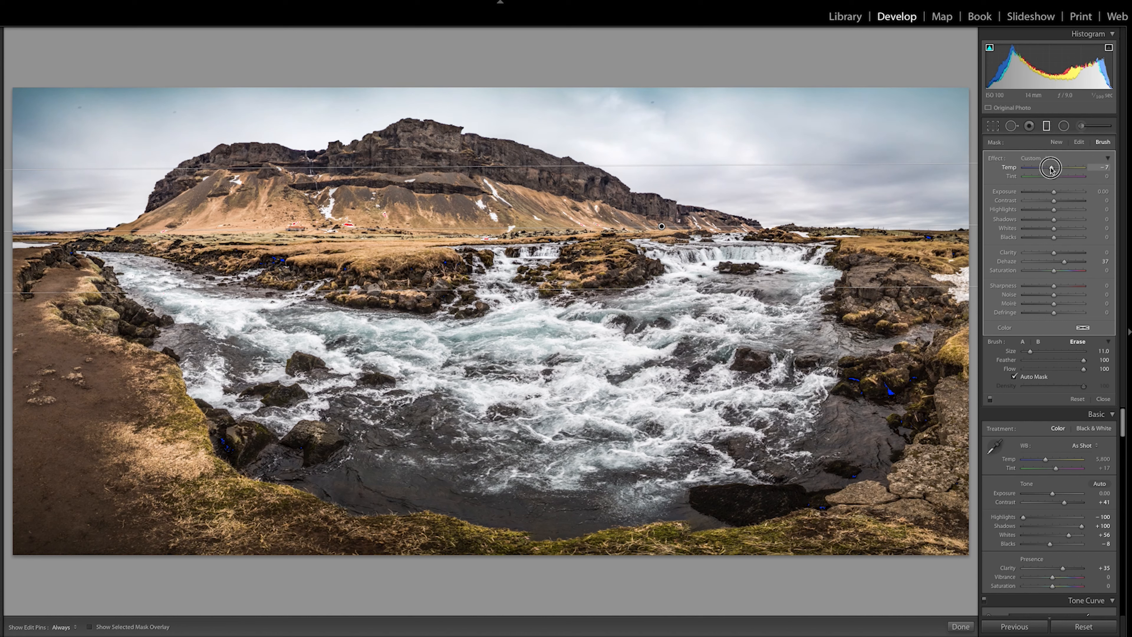
drag(1051, 169, 1050, 169)
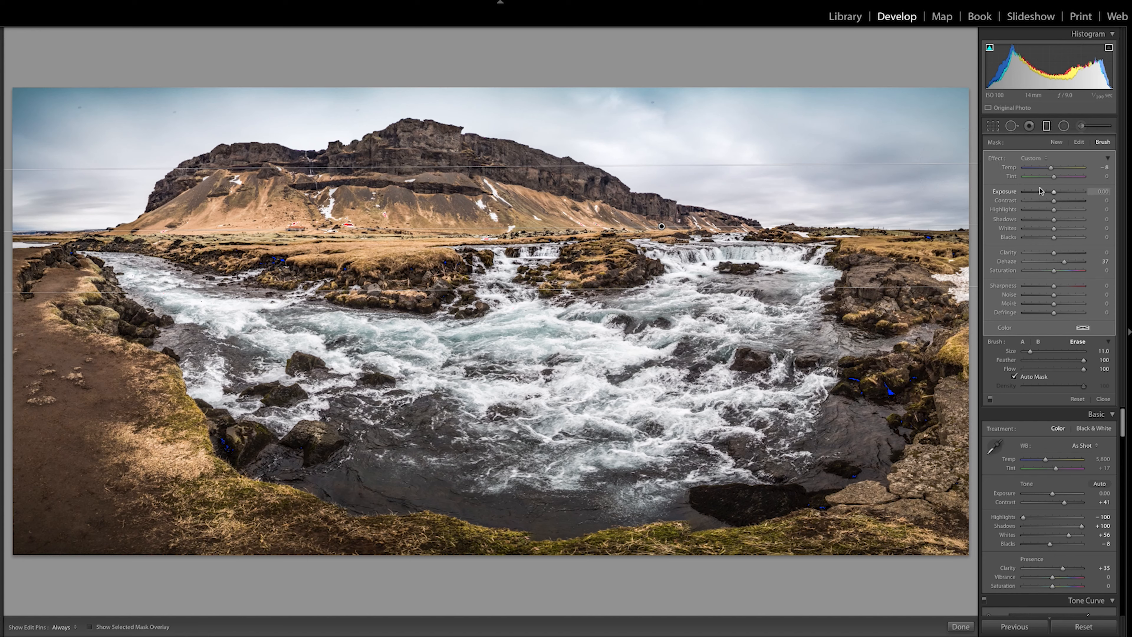
mouse_move(1054, 201)
mouse_down()
mouse_move(1075, 200)
mouse_move(1065, 200)
mouse_up()
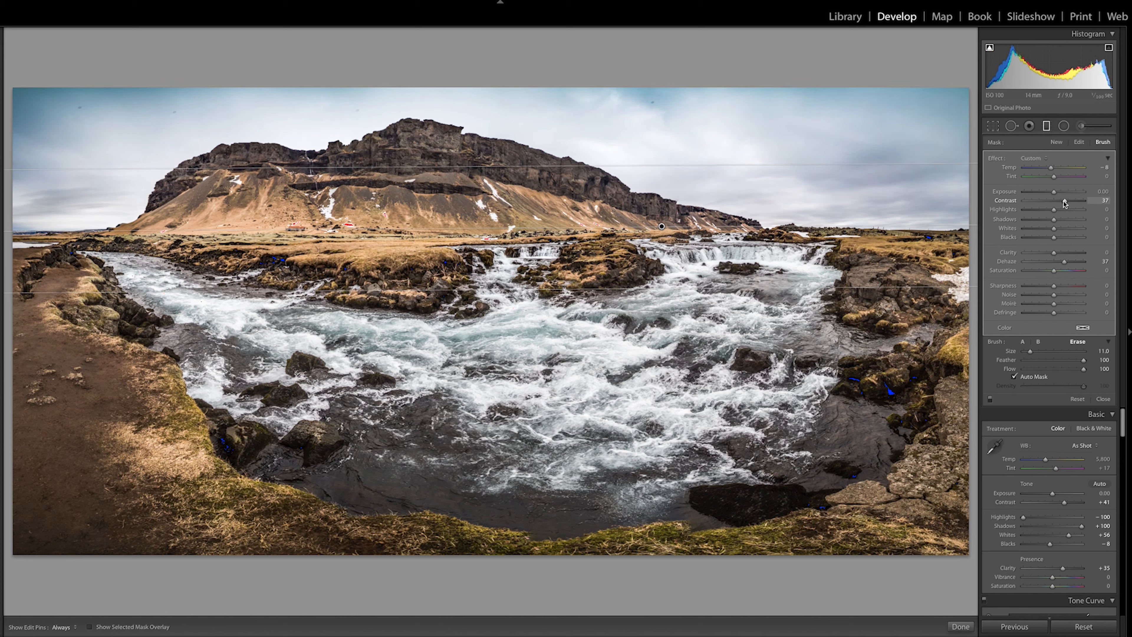
click(1102, 400)
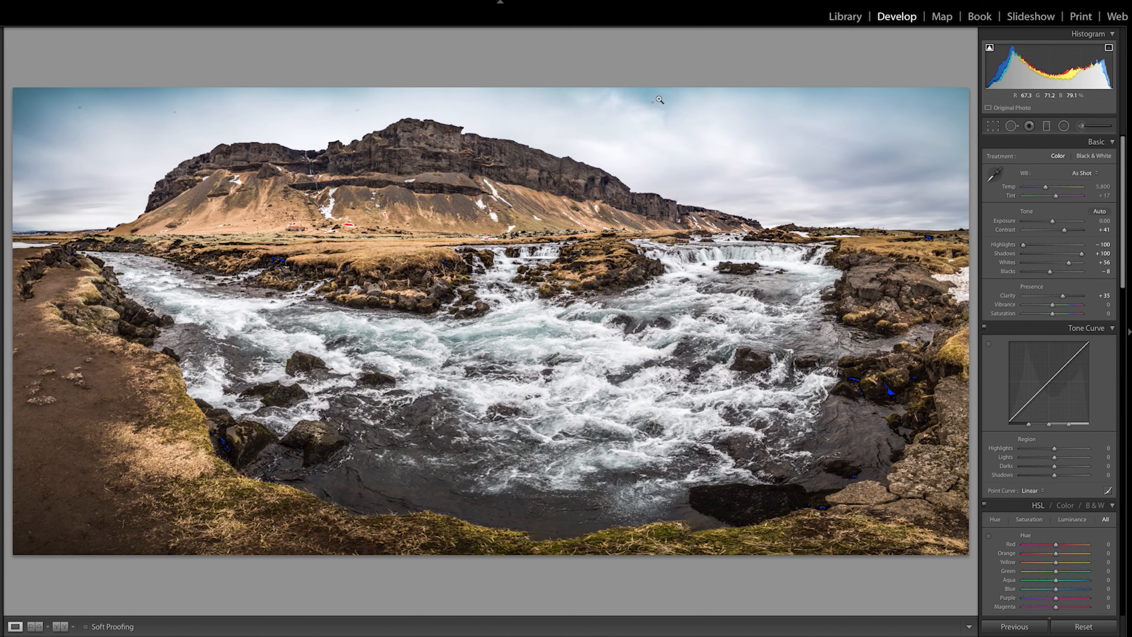
Inspect the sky up close for dust spots and heal the dark spots with Spot Removal at size 35 and feather 29.
click(641, 103)
drag(251, 179, 804, 246)
drag(359, 232, 779, 195)
drag(263, 195, 596, 212)
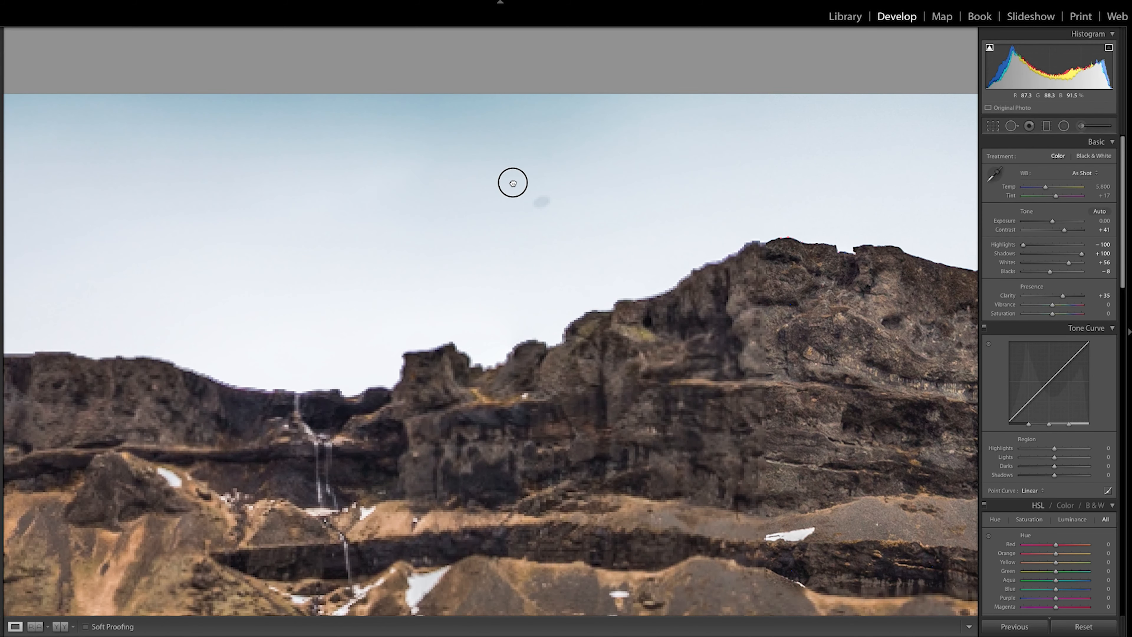
click(721, 192)
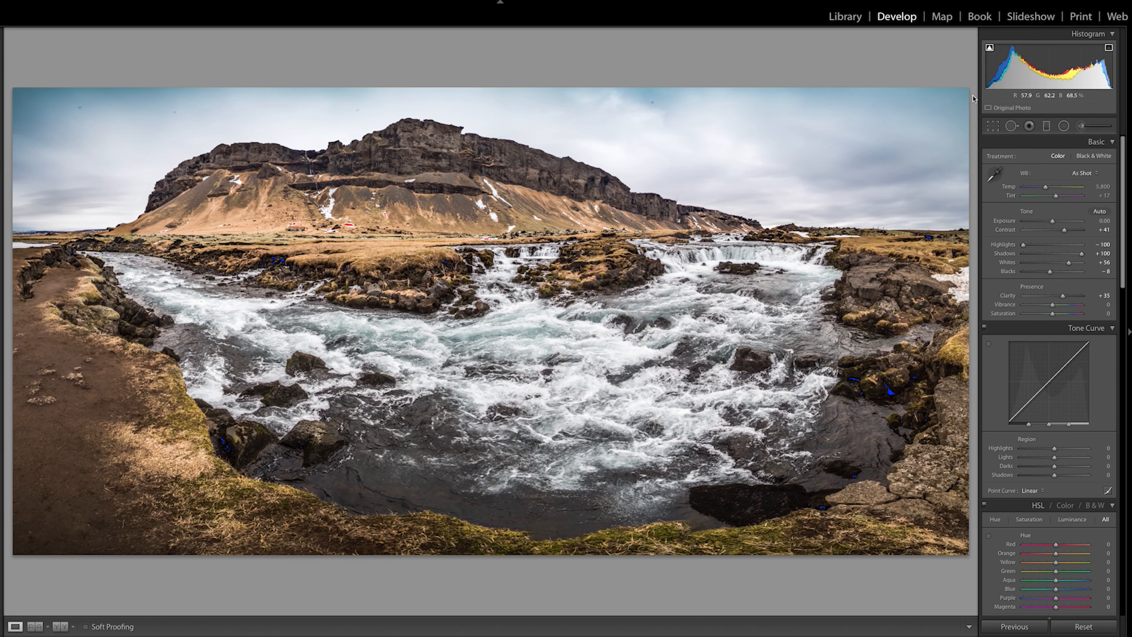
click(1011, 126)
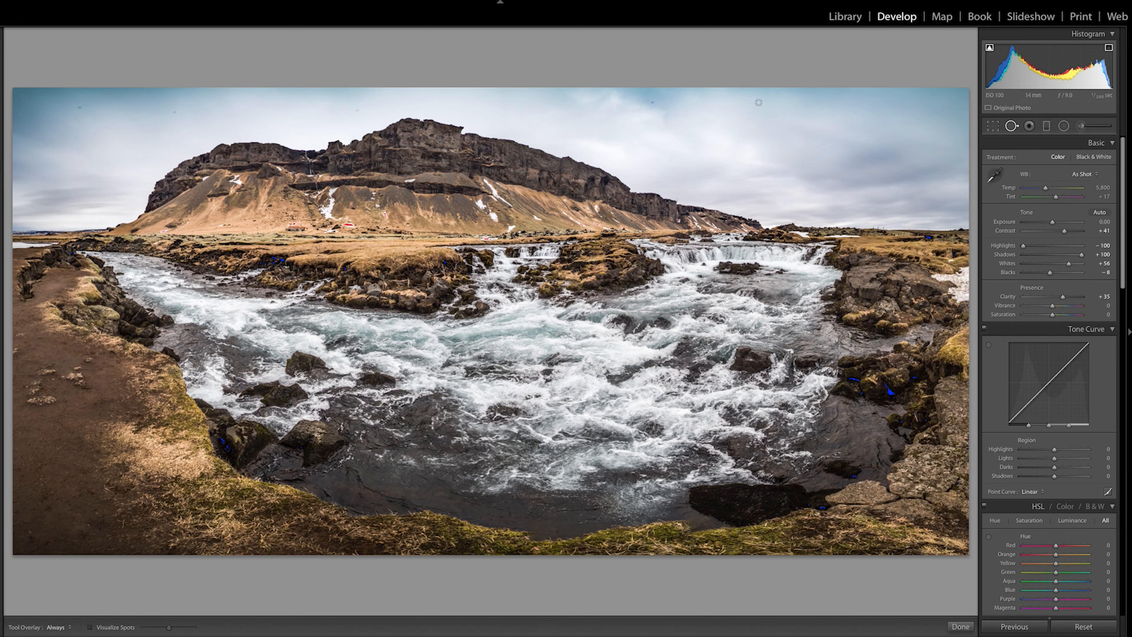
click(652, 102)
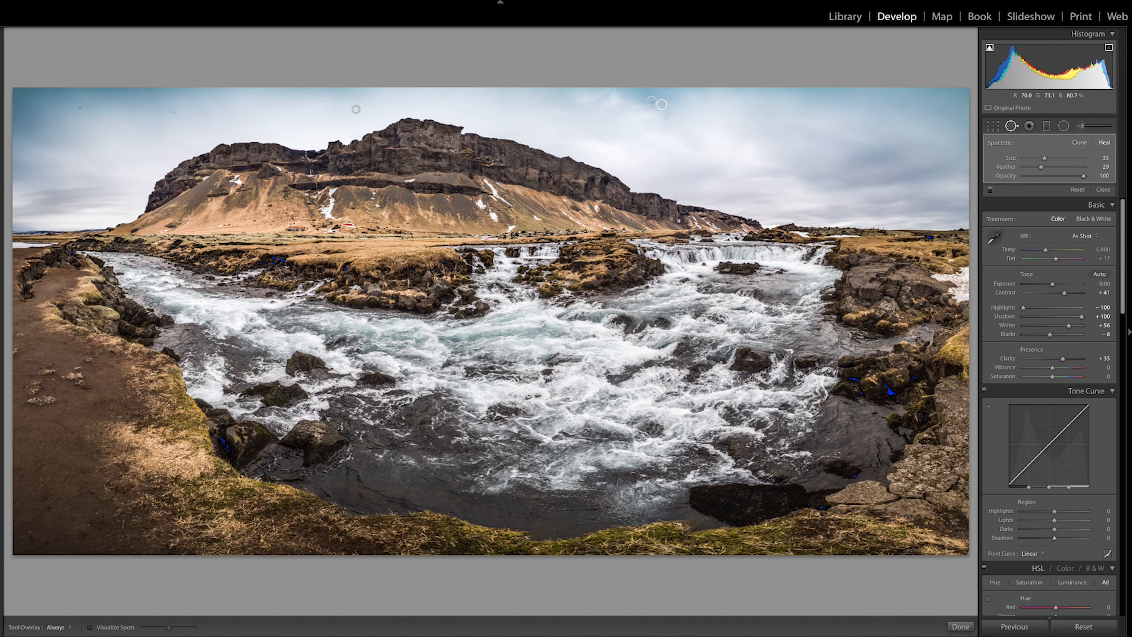
click(173, 111)
click(79, 106)
click(1102, 188)
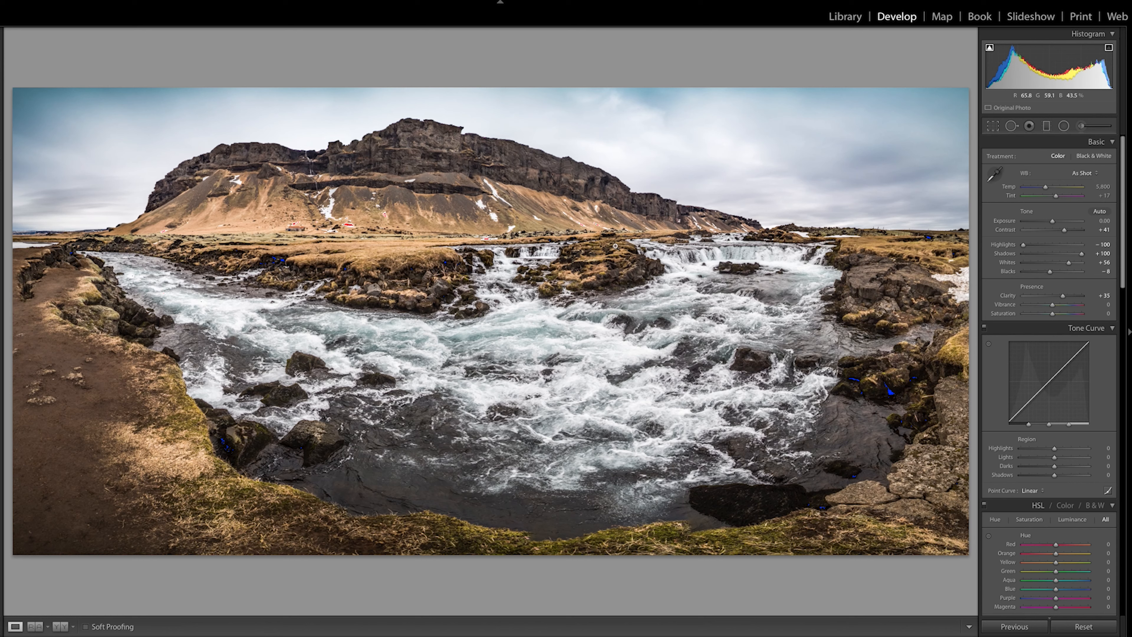
Set the photo's Clarity to +15 and the sharpening Masking to 100.
drag(1061, 297, 1057, 296)
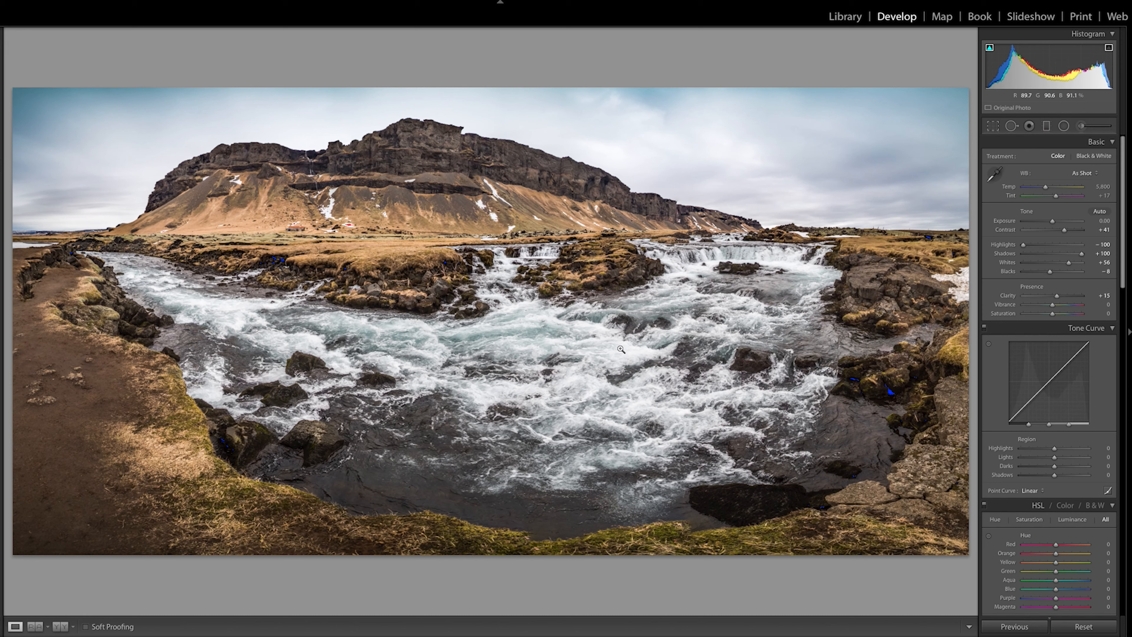
scroll(1067, 389, down, 15)
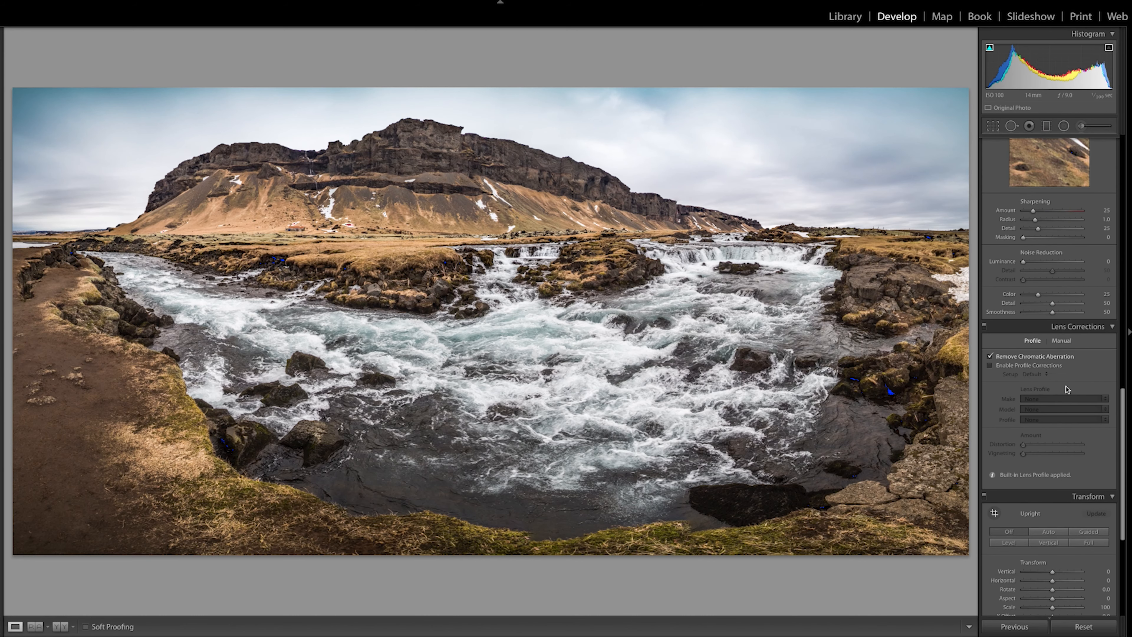
key(alt)
drag(1023, 237, 1083, 238)
scroll(1020, 174, up, 3)
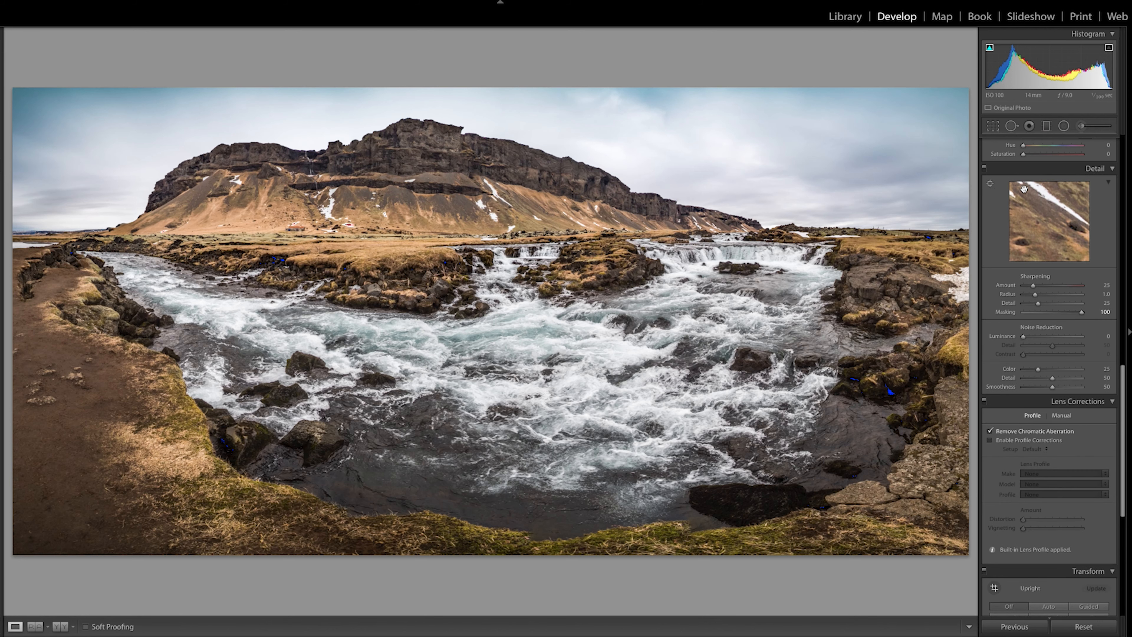
Set the sharpening Amount to 103, judging the effect on the river water in the detail preview.
click(549, 360)
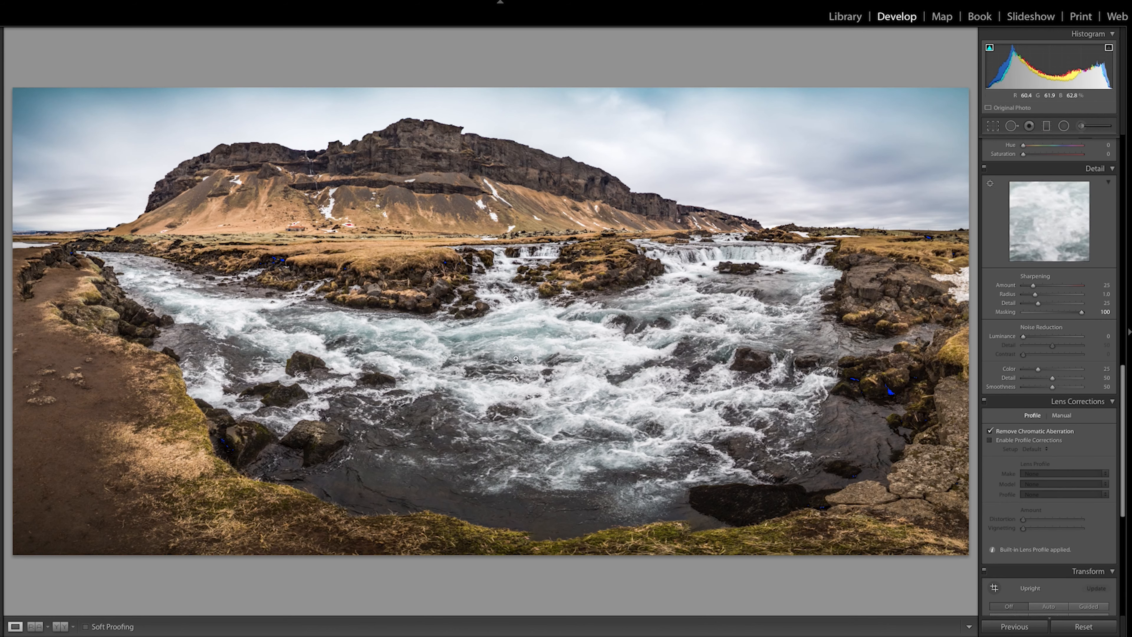
mouse_move(1032, 285)
mouse_down()
mouse_move(1053, 285)
mouse_move(1034, 275)
mouse_up()
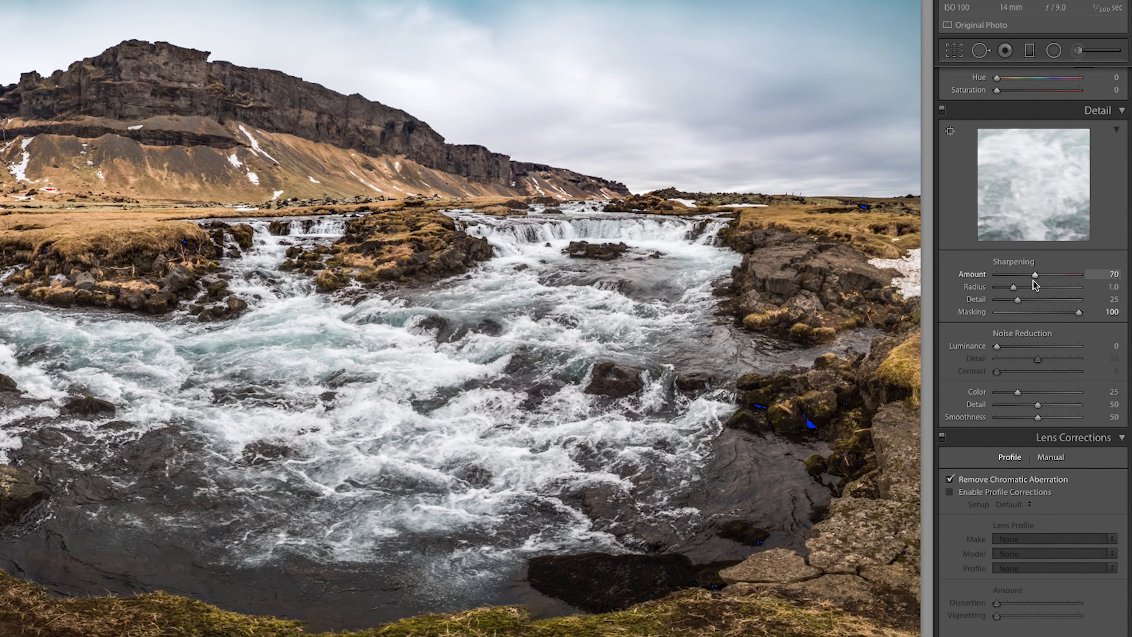
drag(1035, 273, 1052, 273)
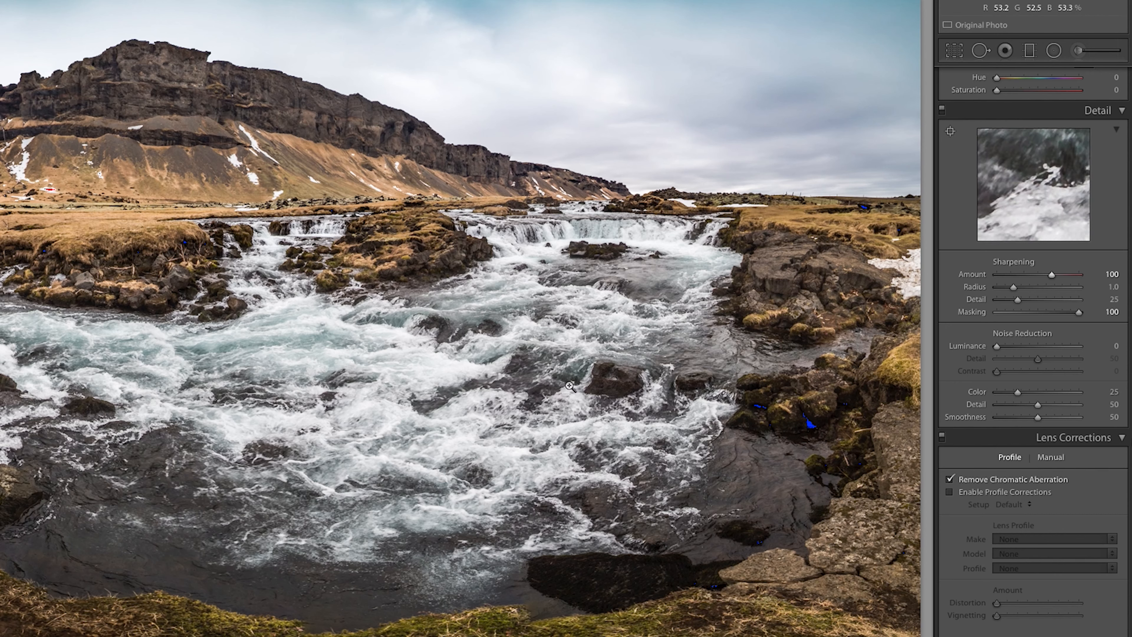
drag(1051, 277, 1094, 280)
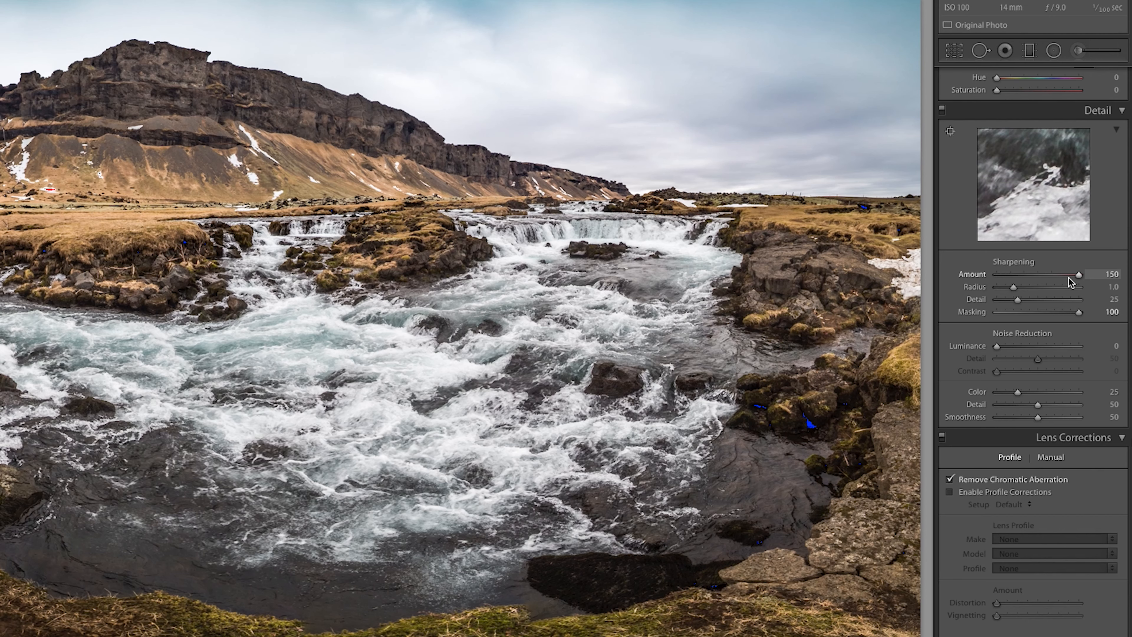
click(1053, 275)
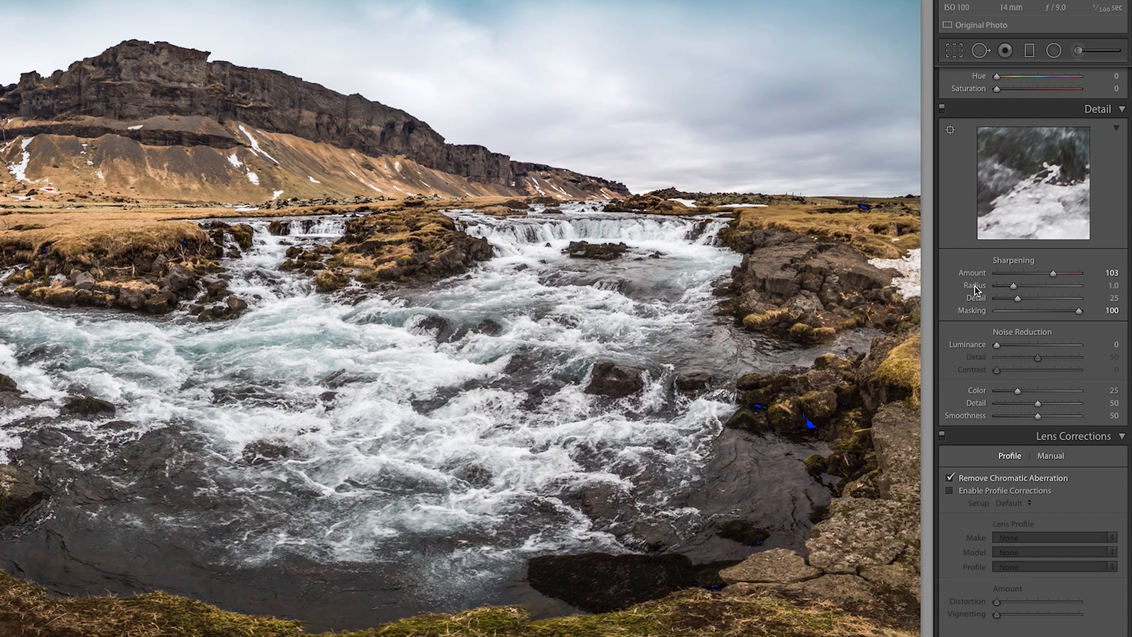
Darken the photo's edges with a post-crop vignette Amount of -13 and compare the result with the unedited version.
scroll(1039, 307, down, 10)
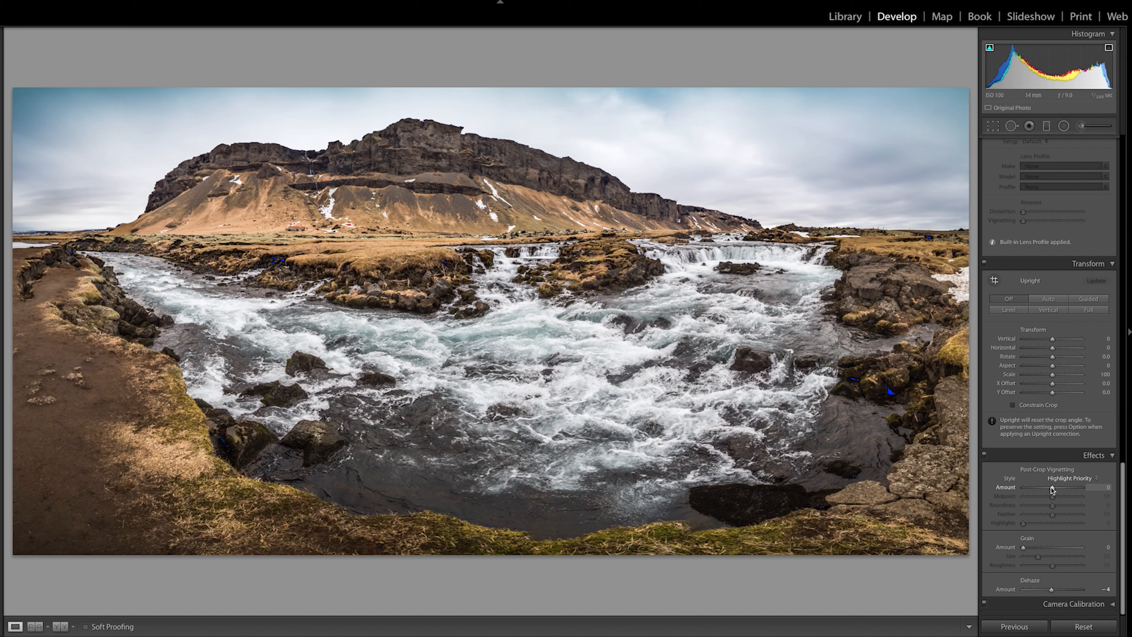
drag(1051, 489, 1048, 488)
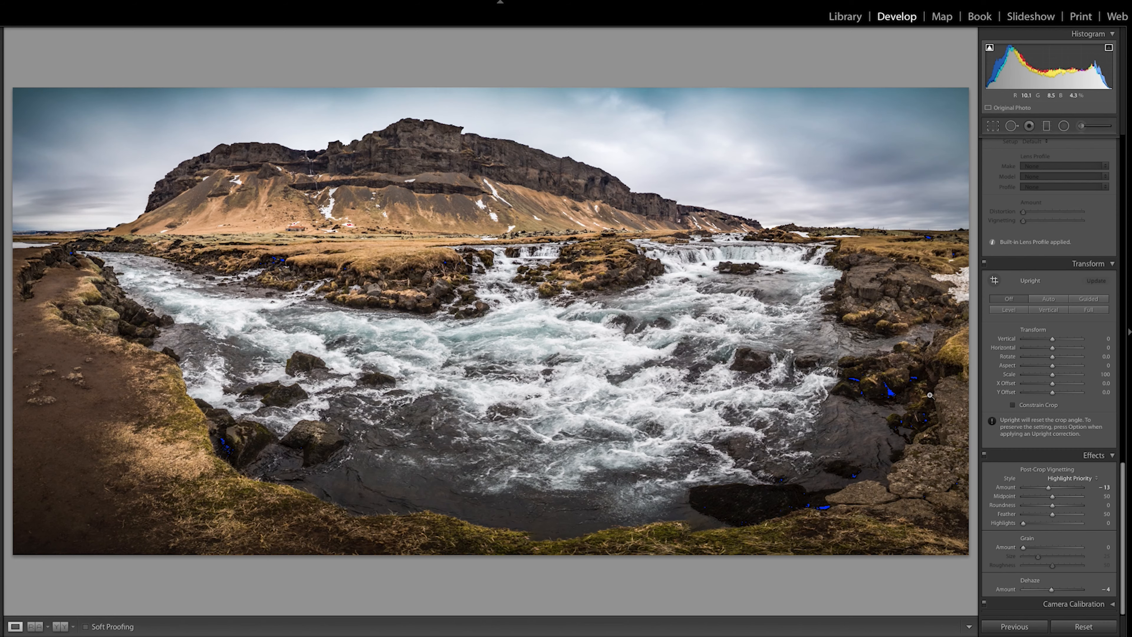
key(backslash)
key(backslash)
key(backslash)
key(backslash)
Add a radial filter over the river, shape and tilt it to fit the water, and invert its mask.
scroll(1047, 415, up, 10)
scroll(1046, 415, up, 8)
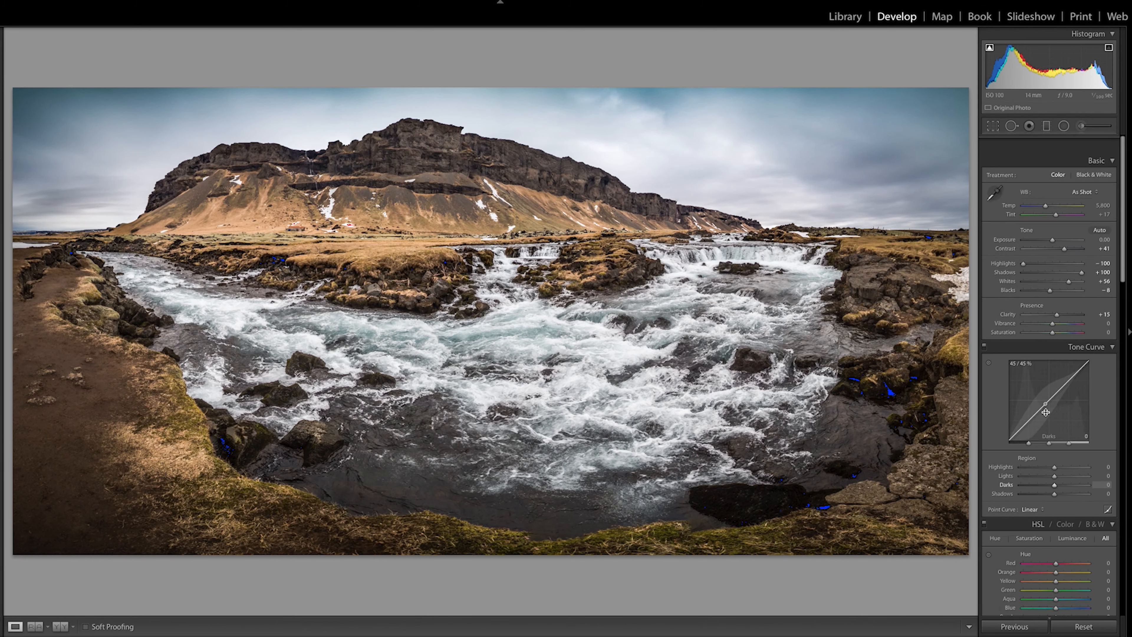
click(1064, 126)
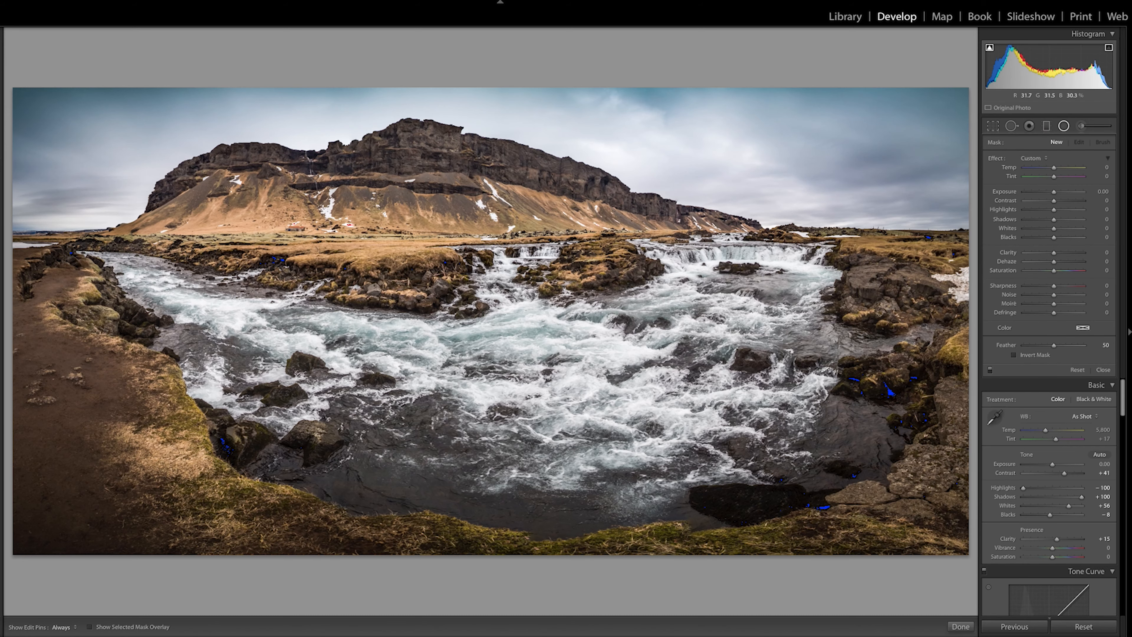
drag(314, 350, 582, 399)
drag(356, 317, 525, 385)
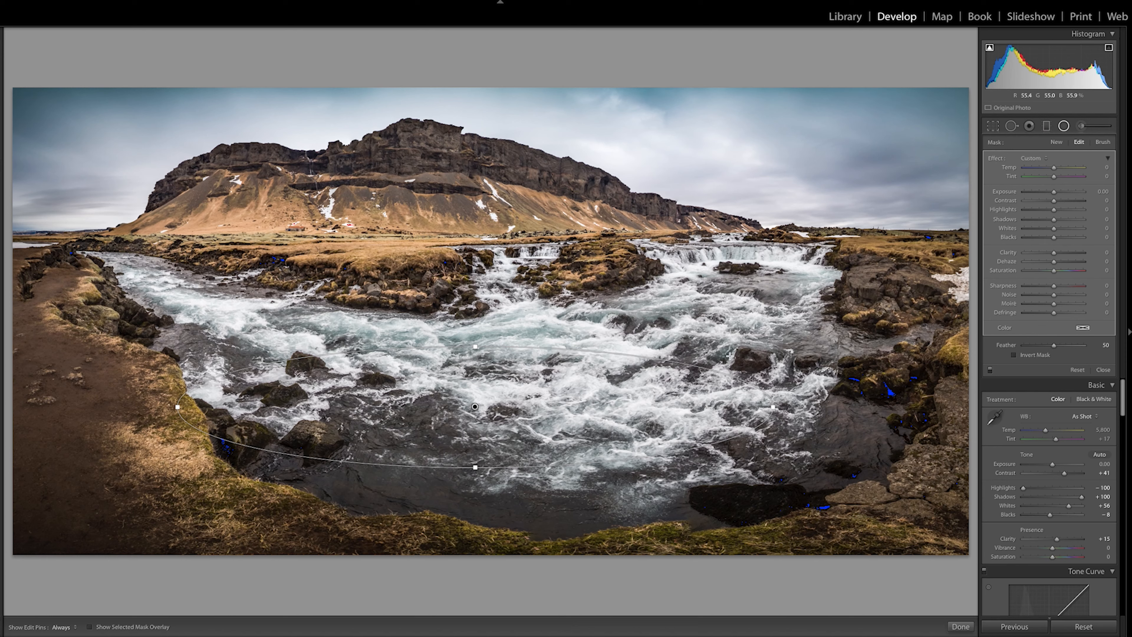
drag(475, 346, 483, 329)
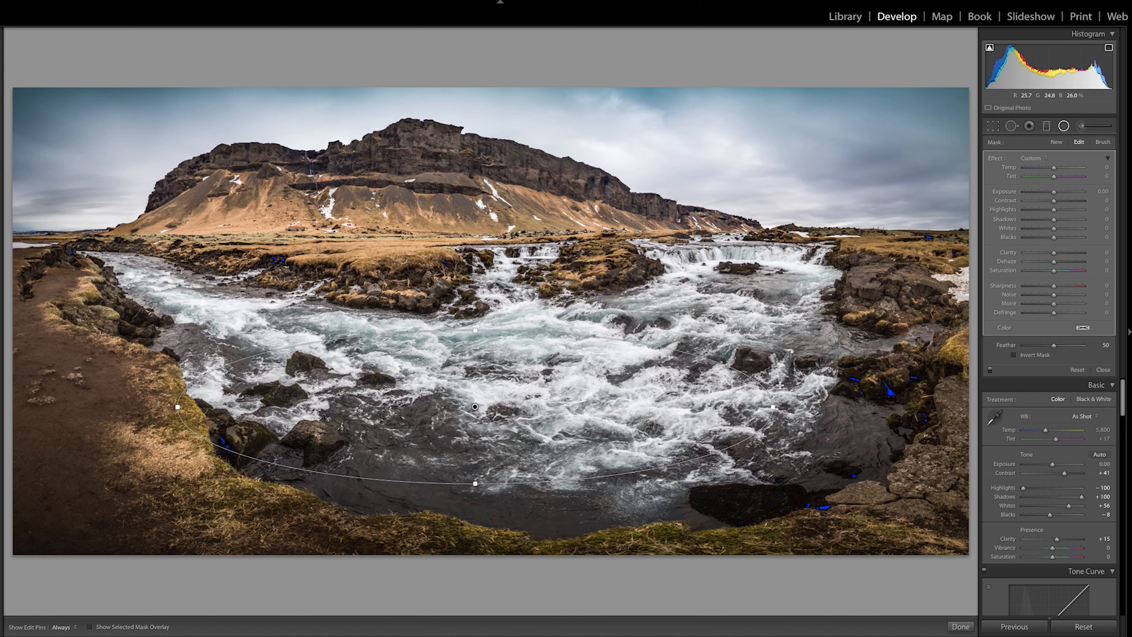
drag(759, 387, 700, 350)
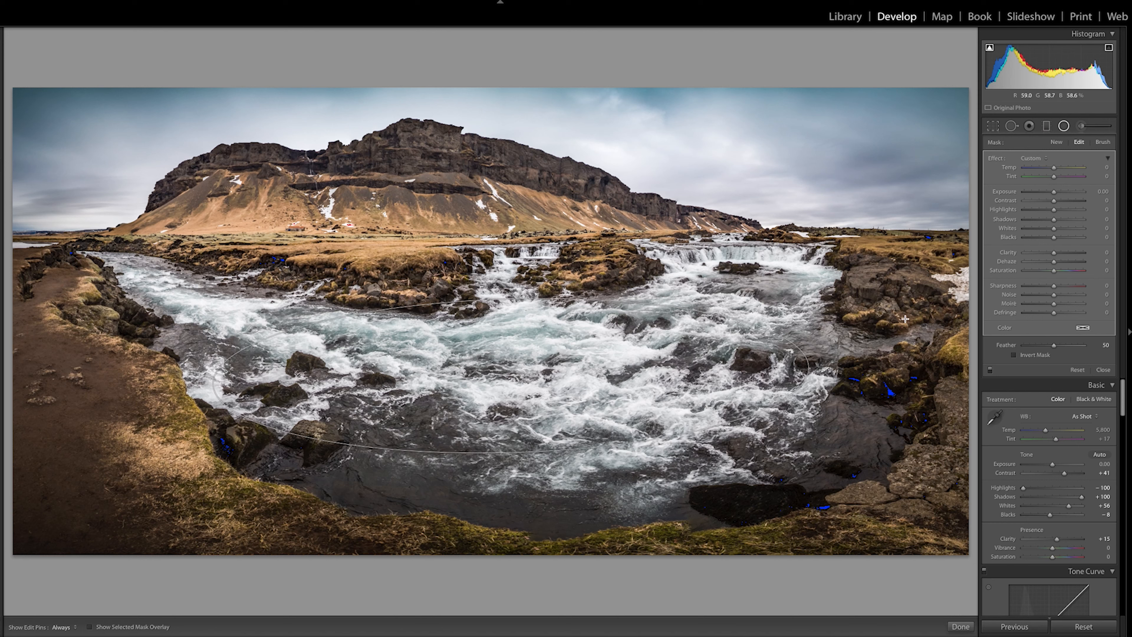
key(')
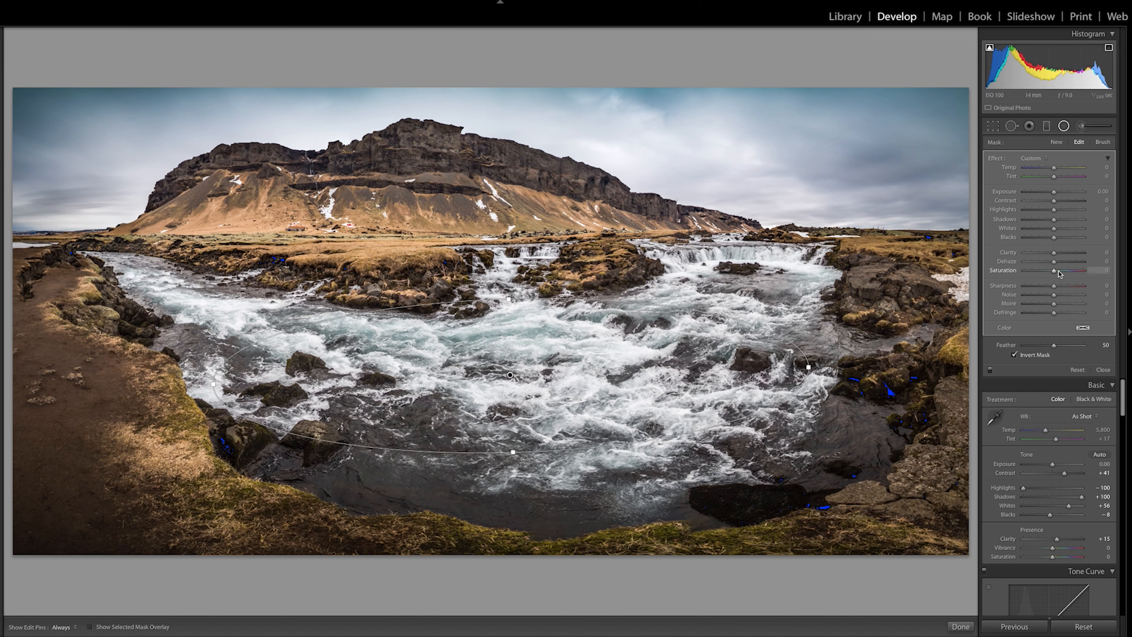
Try out and reset Dehaze on the river's radial filter, and set its Temp to -9 and Saturation to 15.
drag(1055, 261, 1060, 263)
double_click(1009, 262)
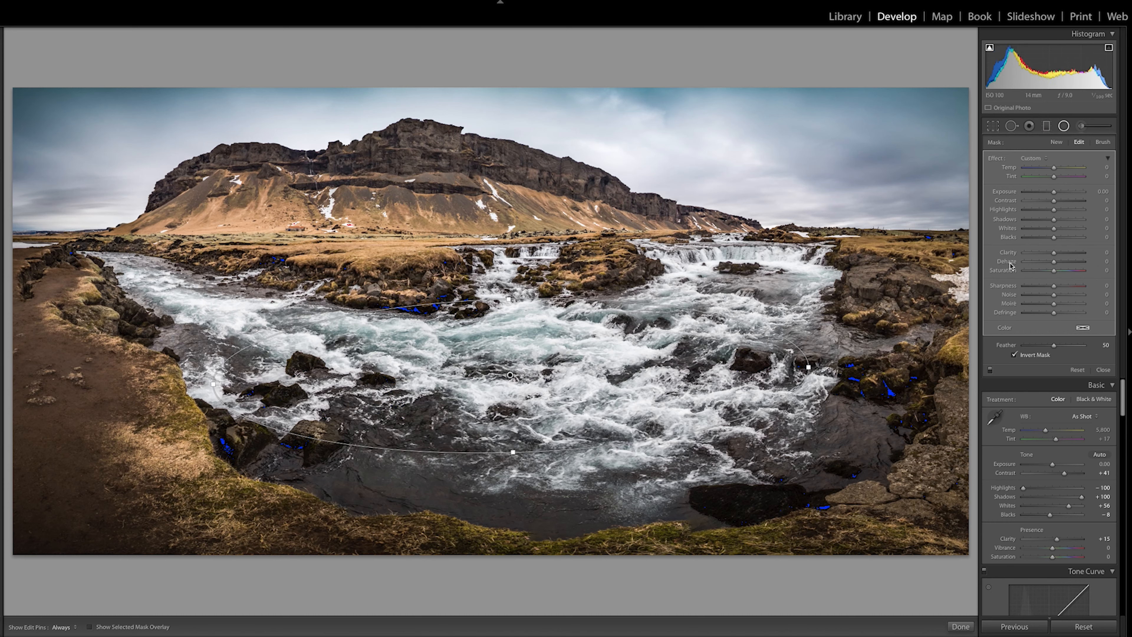
drag(1053, 167, 1050, 170)
drag(1053, 270, 1060, 272)
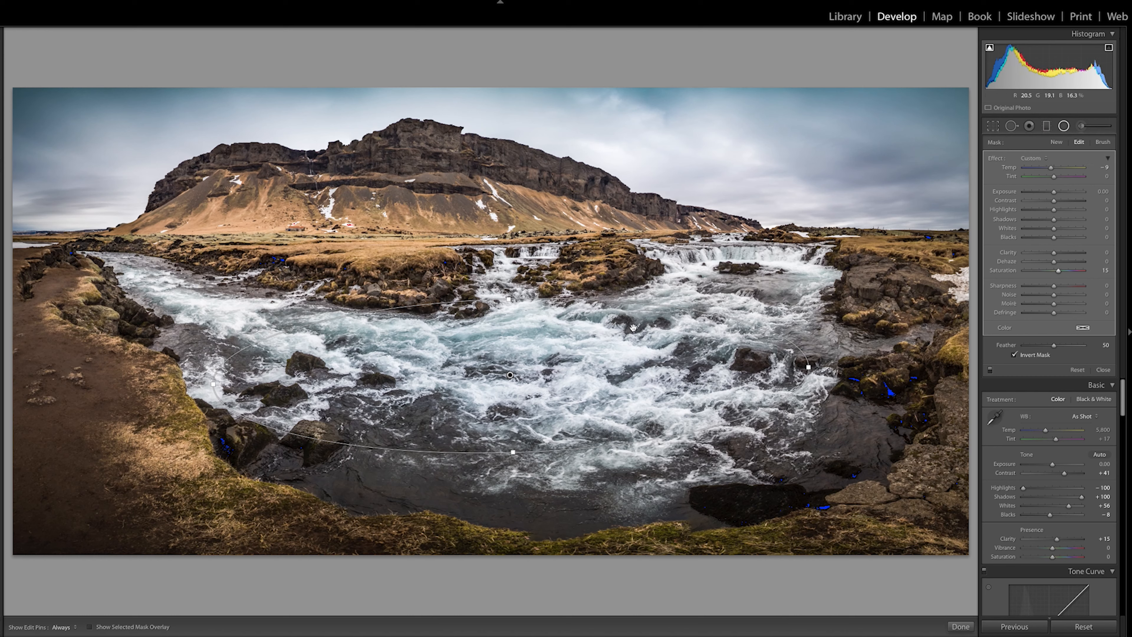
Shift the river's radial filter slightly up and to the right and set its Contrast to 22.
drag(578, 359, 586, 354)
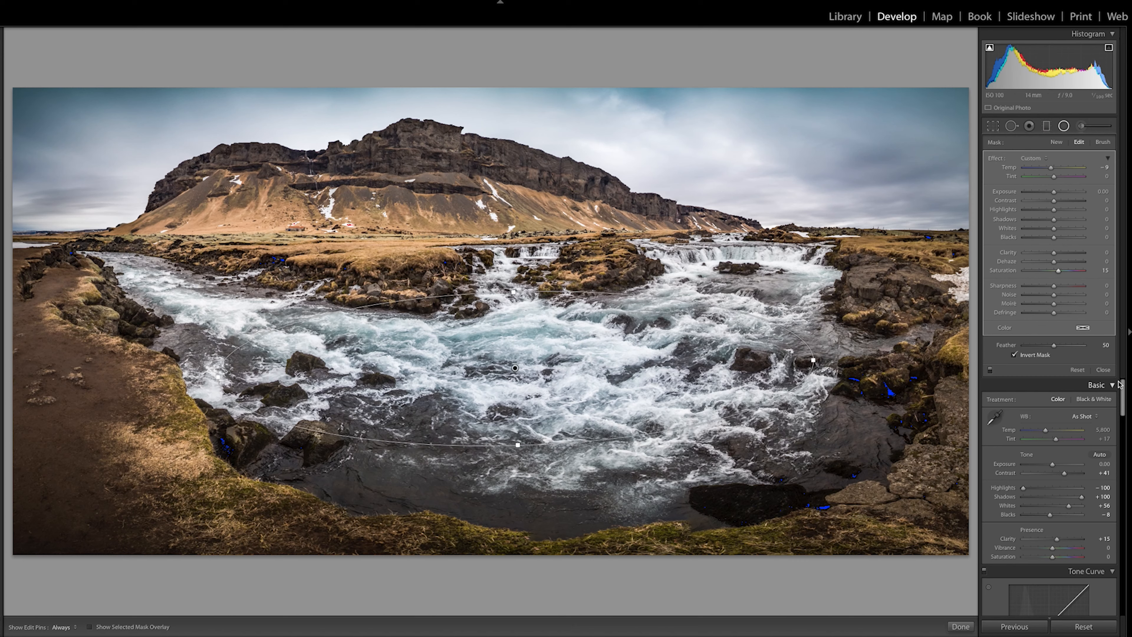
click(1103, 369)
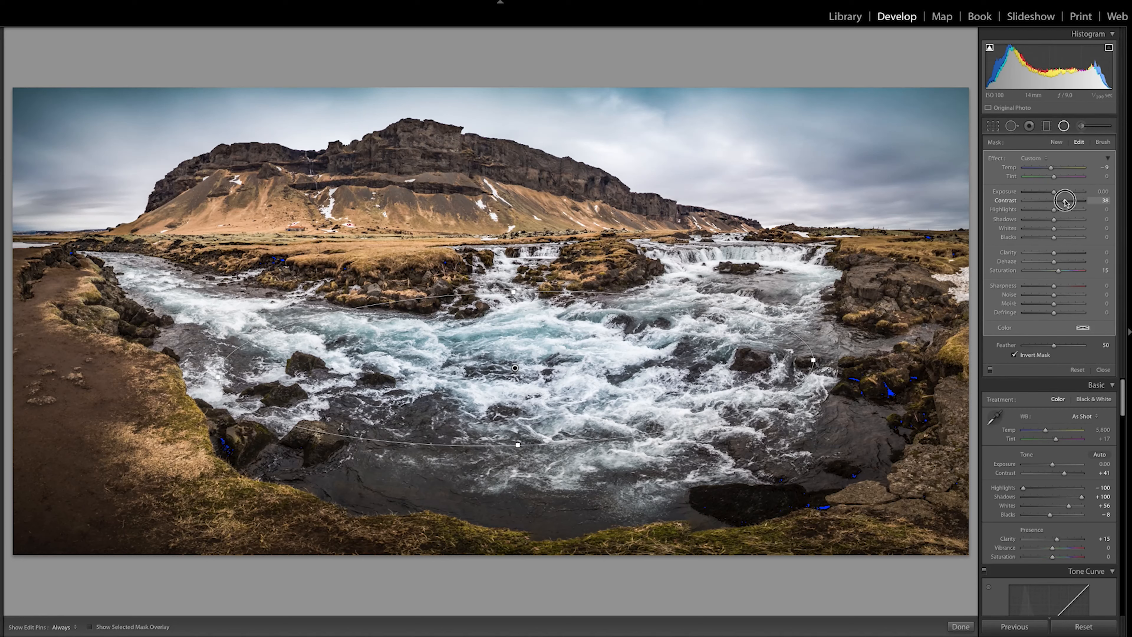
mouse_move(1064, 201)
mouse_down()
mouse_move(1115, 202)
mouse_move(1062, 206)
mouse_up()
drag(1063, 208, 1061, 208)
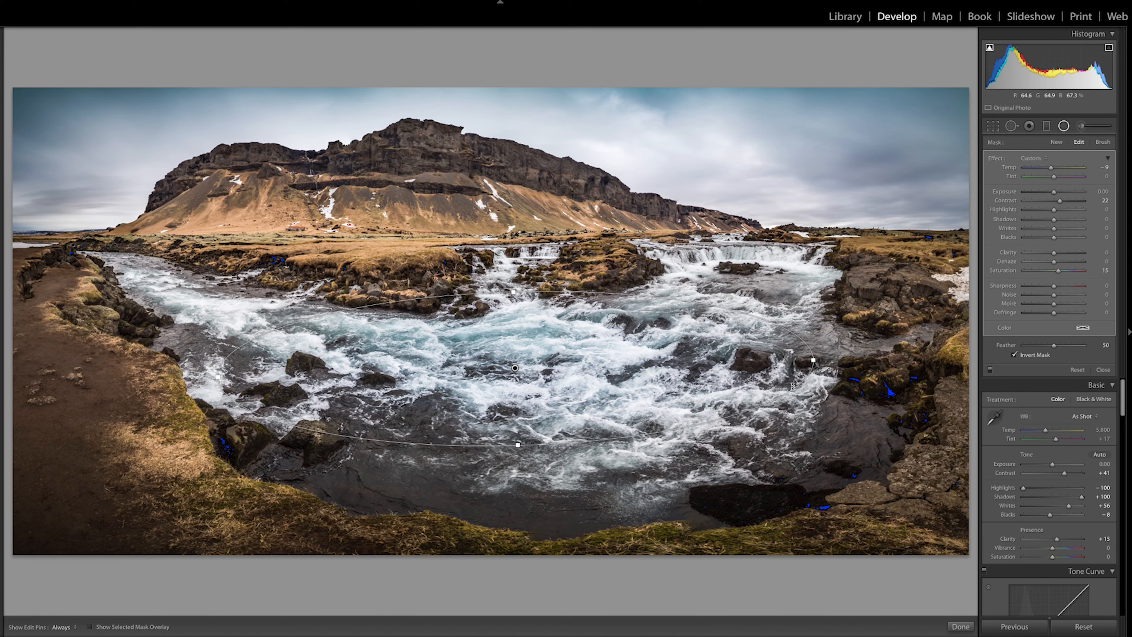
Widen the radial filter toward the river's right bank, move it slightly down, and close the filter.
drag(813, 361, 833, 360)
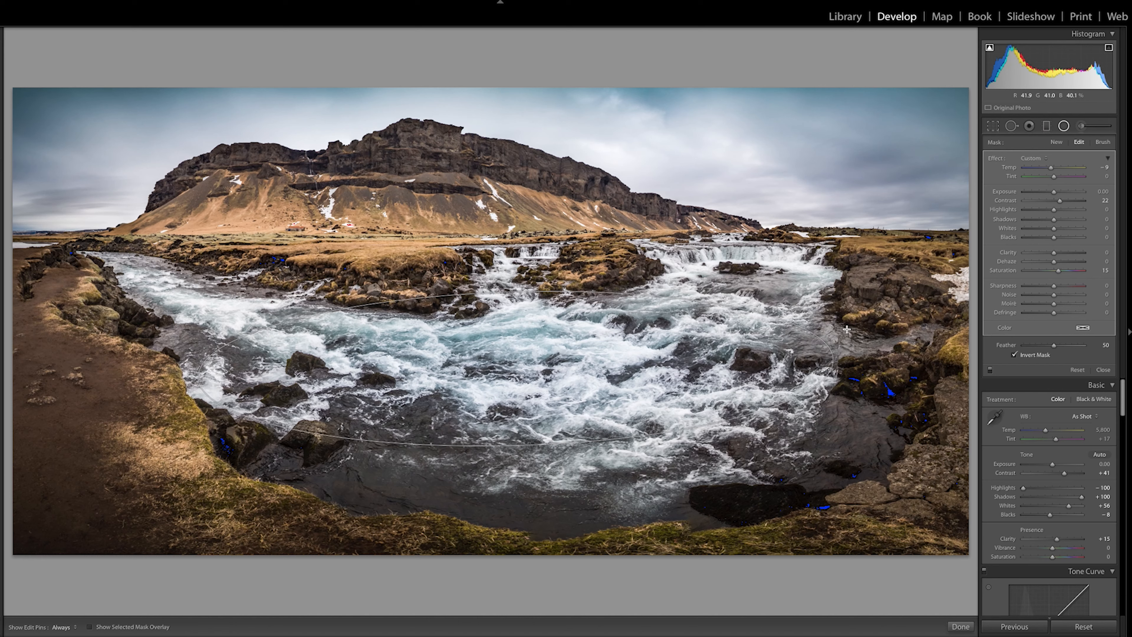
drag(827, 375, 825, 382)
drag(596, 360, 597, 367)
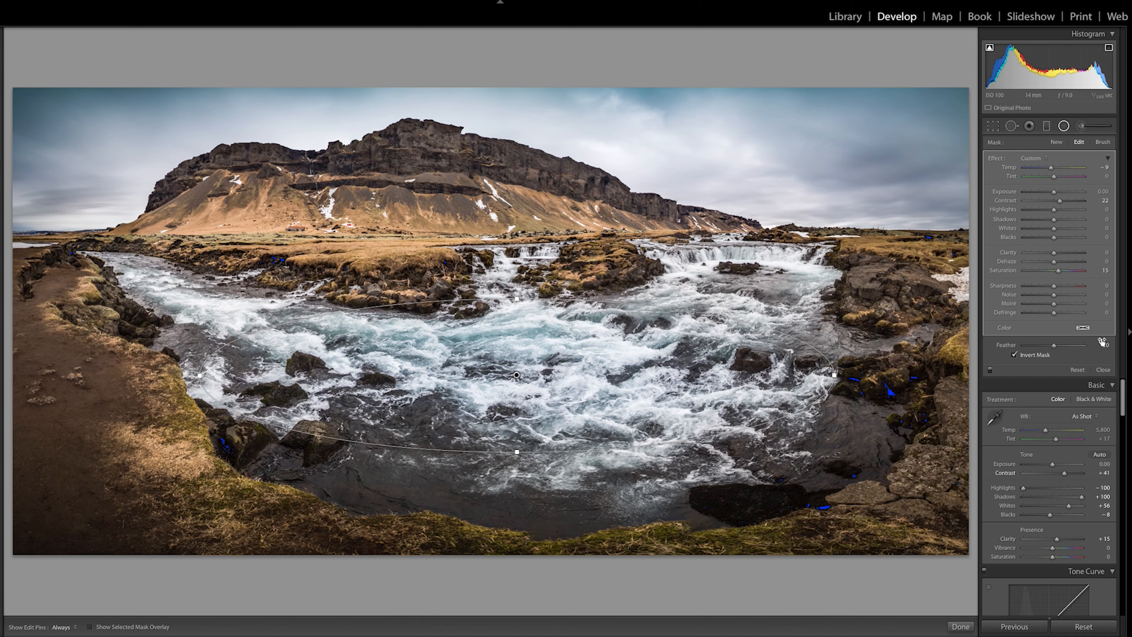
click(1104, 370)
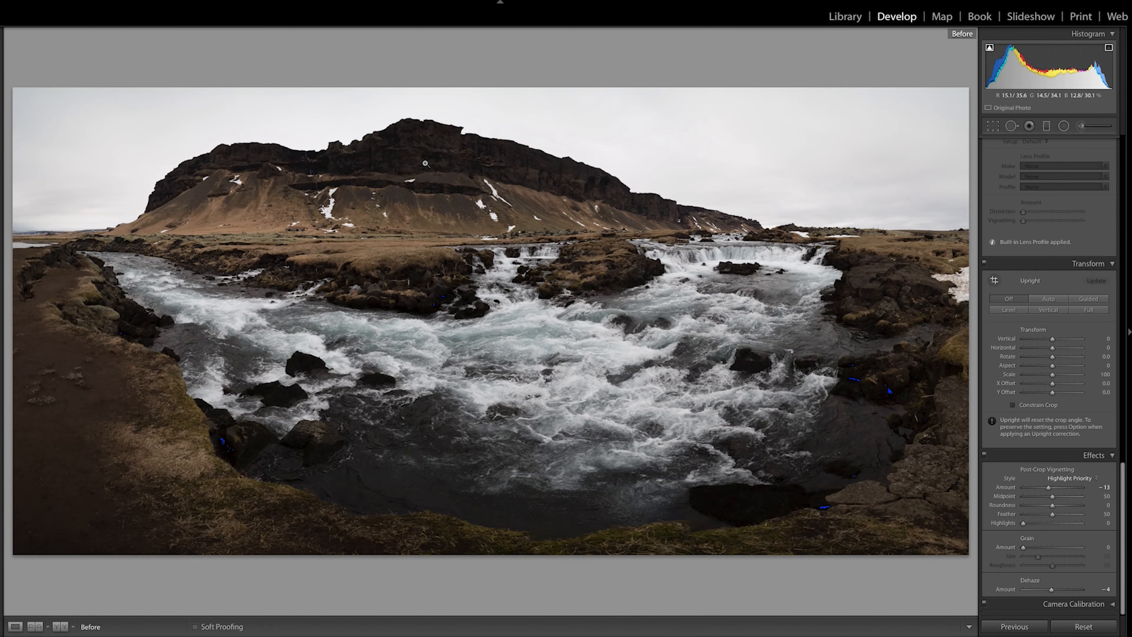
Compare the edited panorama with its unedited version several times.
key(backslash)
key(backslash)
key(backslash)
key(backslash)
key(backslash)
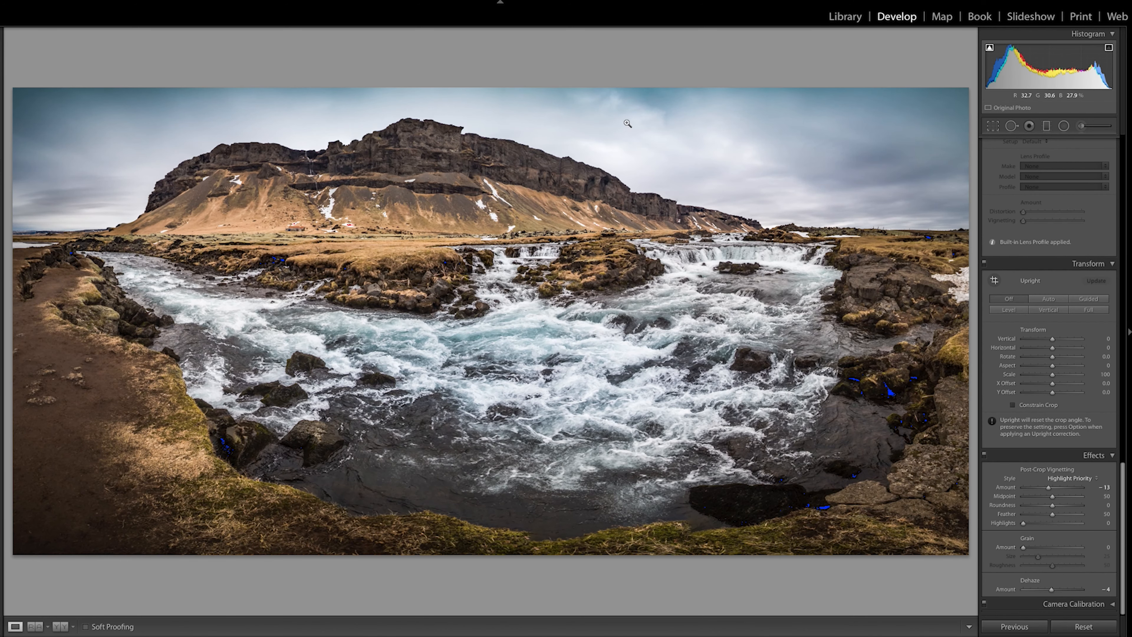
Set the HSL Saturation of Yellow to -17 and Blue to +17 and the Luminance of Blue to -23, and compare before and after.
scroll(1044, 317, up, 15)
scroll(1045, 317, down, 10)
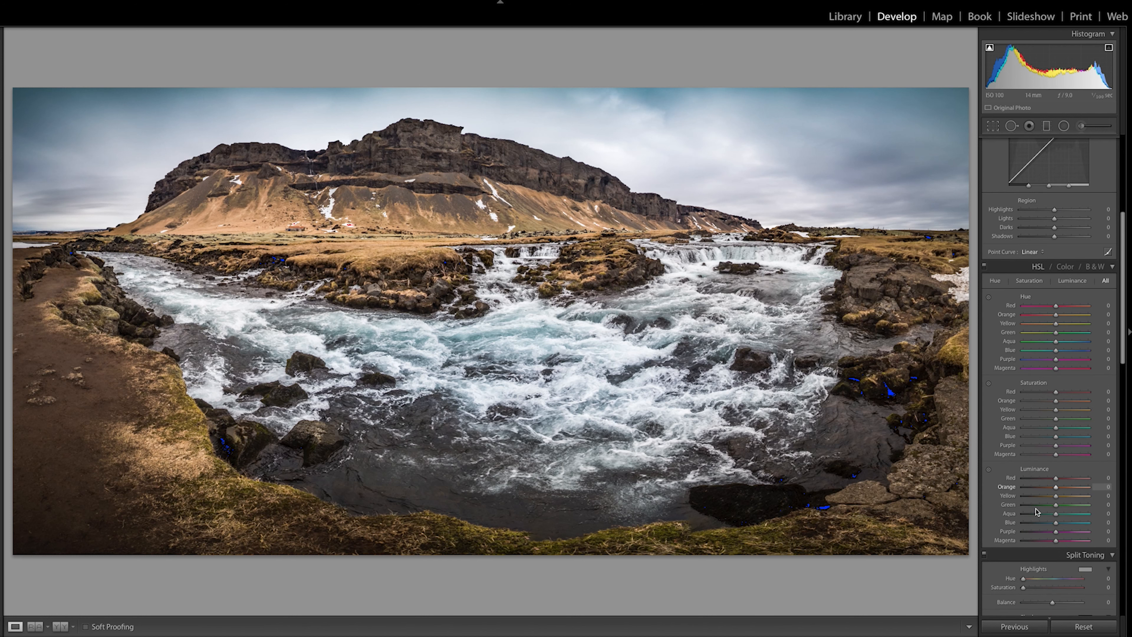
mouse_move(1056, 411)
mouse_down()
mouse_move(1022, 410)
mouse_move(1050, 412)
mouse_up()
scroll(1052, 411, down, 3)
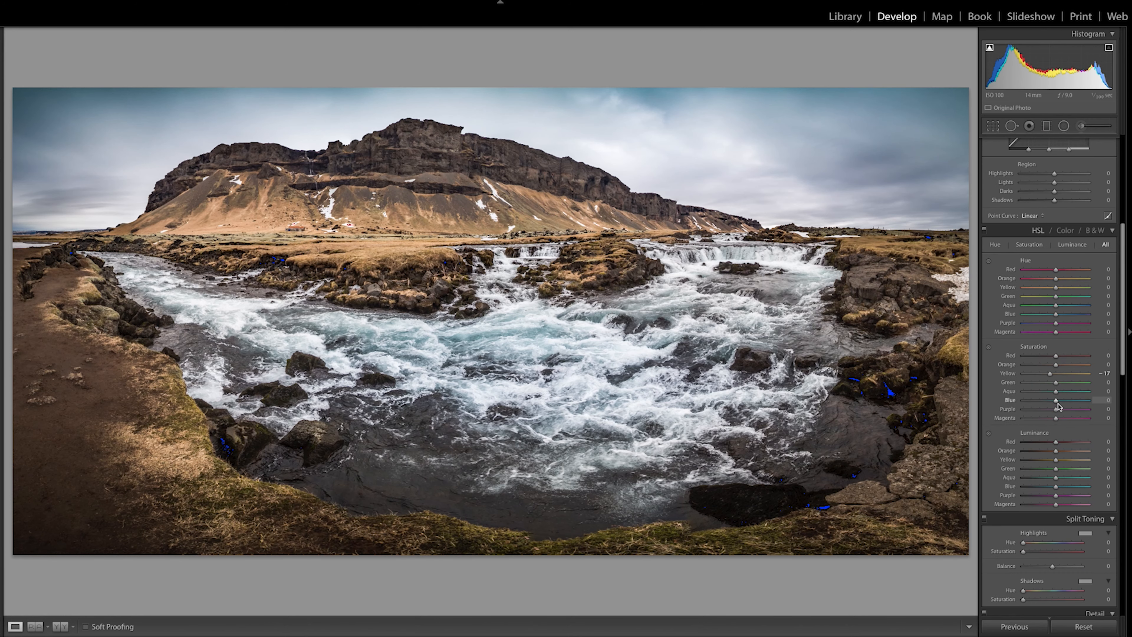
drag(1056, 400, 1062, 401)
drag(1055, 486, 1048, 487)
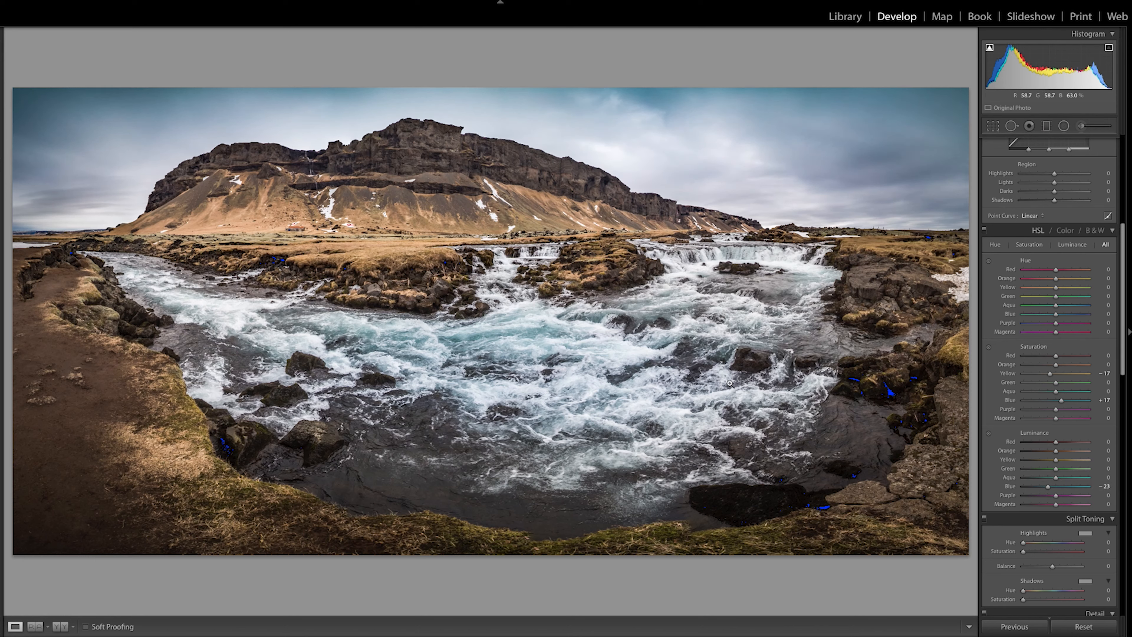
key(backslash)
key(backslash)
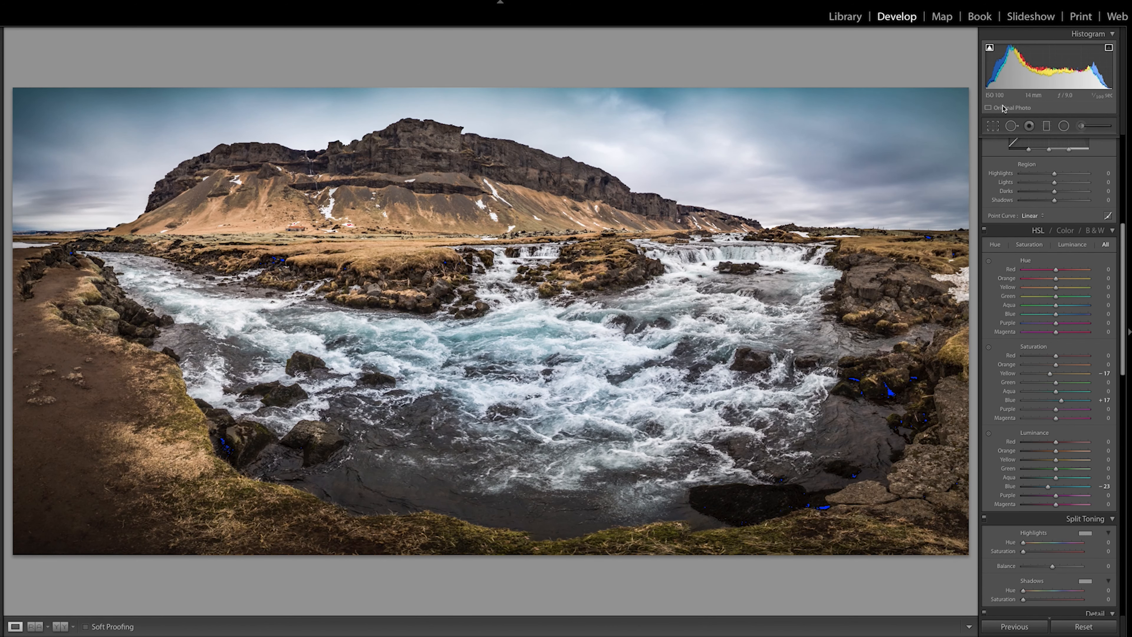